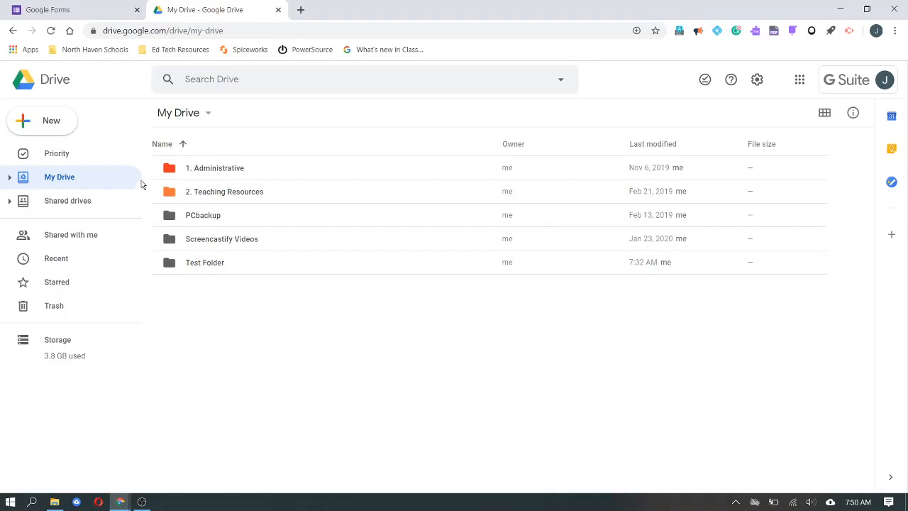
# - Create a blank Google Form inside Test Folder in My Drive
pyautogui.doubleClick(215, 264)
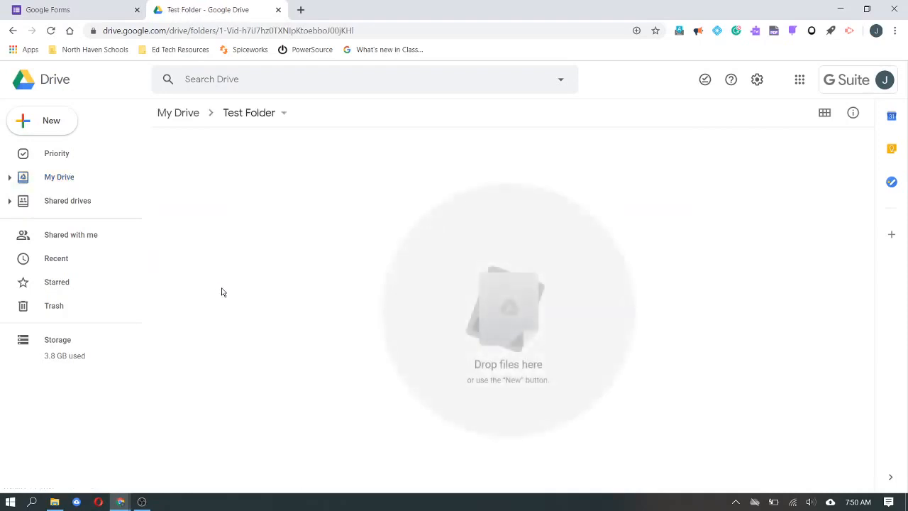
pyautogui.click(30, 127)
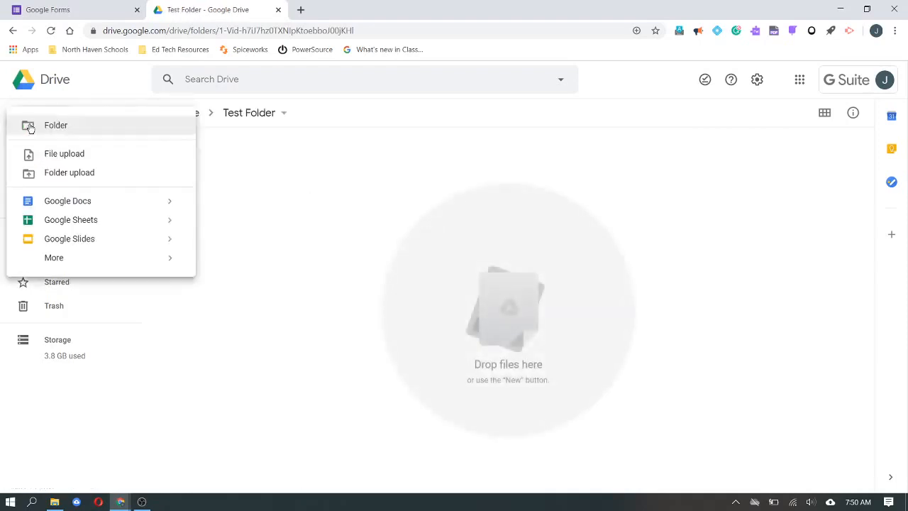
pyautogui.moveTo(144, 253)
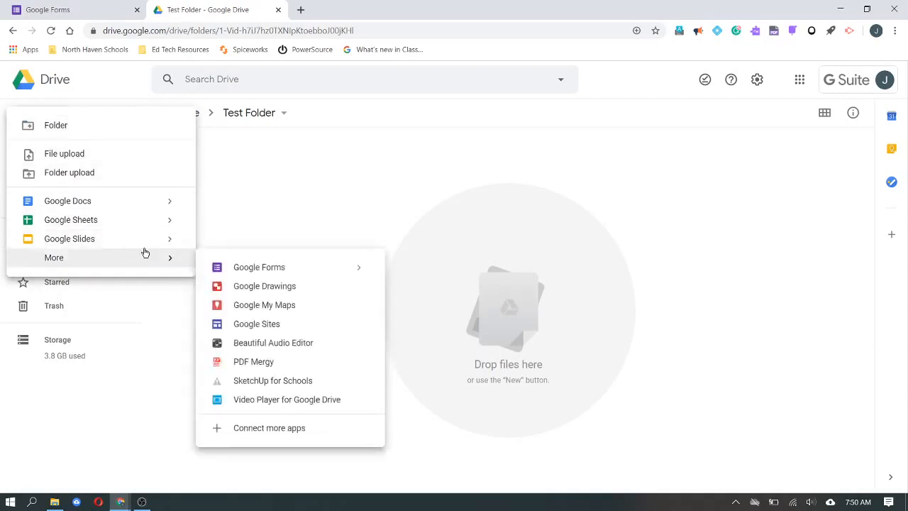
pyautogui.click(254, 277)
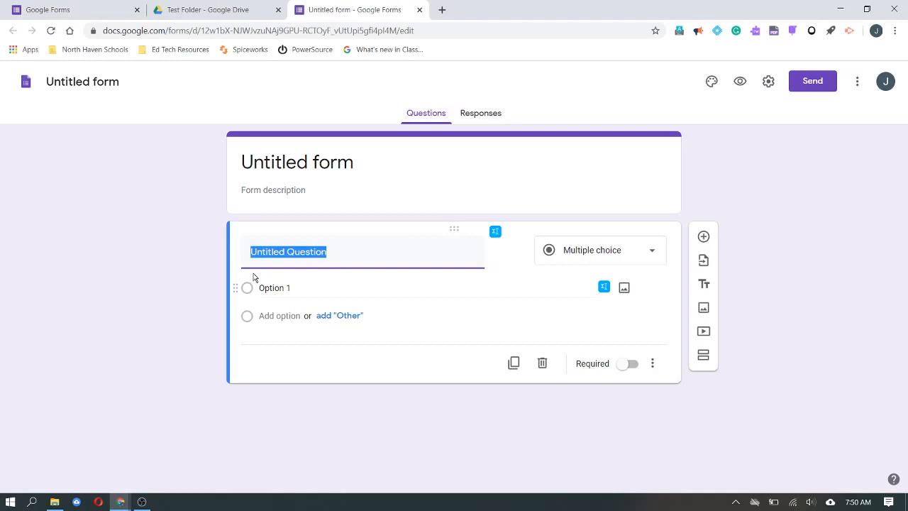
# - Switch to the Google Forms home page, locate Forms among the Google apps, and load forms.google.com directly
pyautogui.click(104, 6)
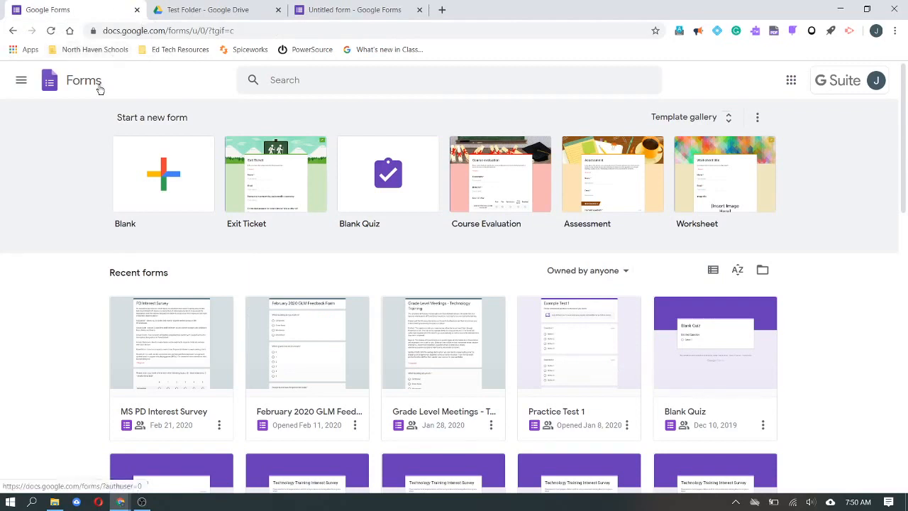
pyautogui.click(792, 81)
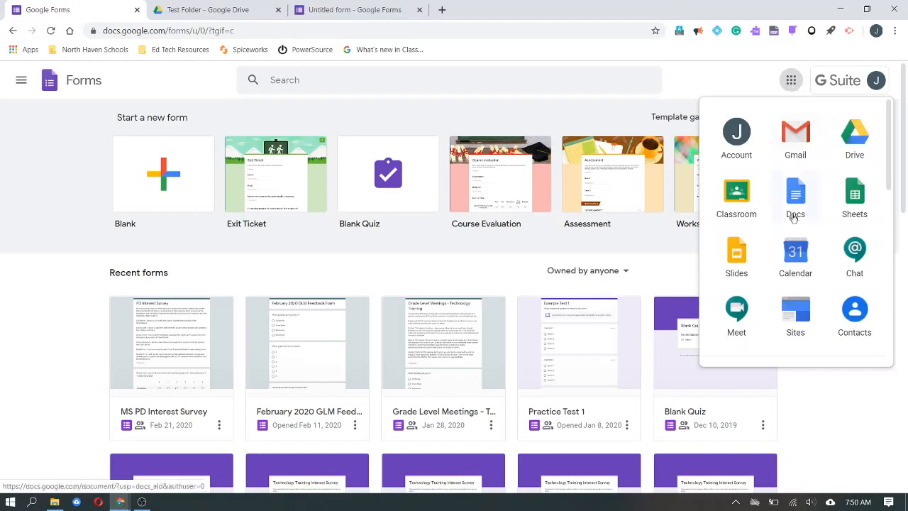
pyautogui.scroll(-4, 794, 214)
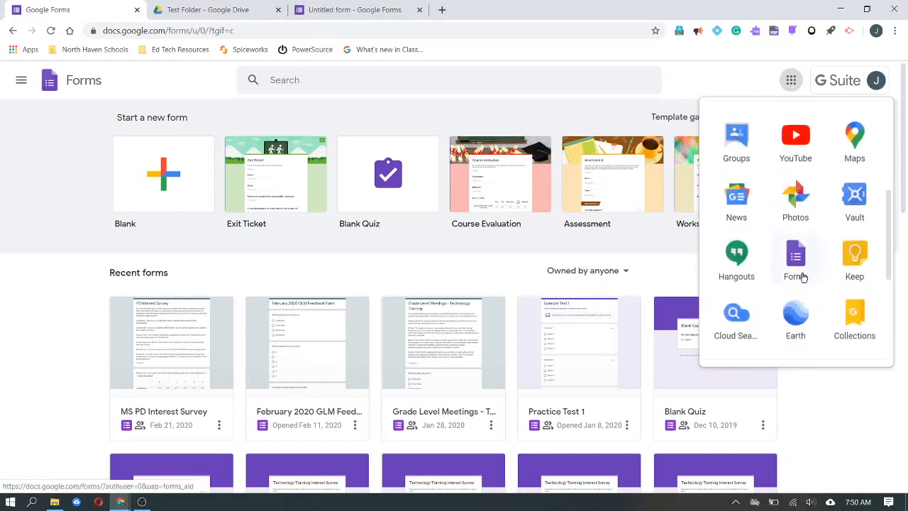
pyautogui.click(203, 30)
pyautogui.write('forms')
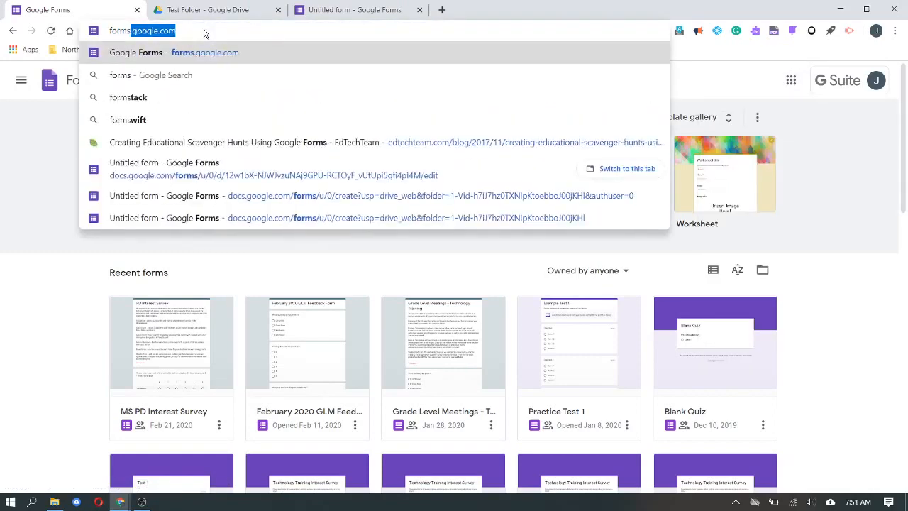
pyautogui.press('Return')
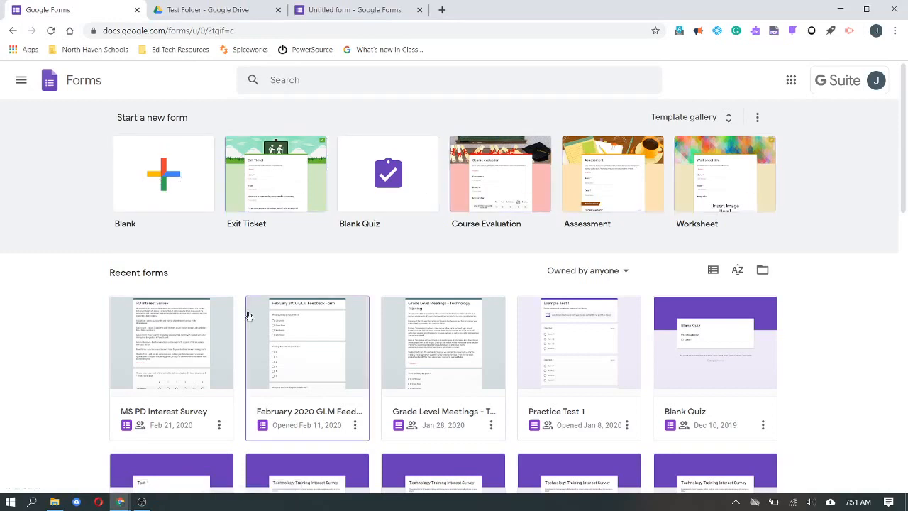
# - Title the new untitled form "Test Form 1" and apply the same name to its file
pyautogui.click(356, 11)
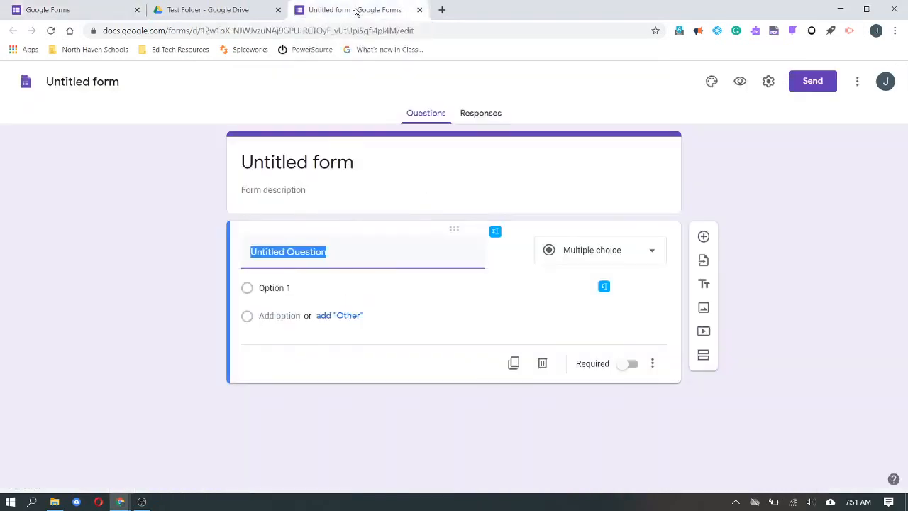
pyautogui.click(264, 162)
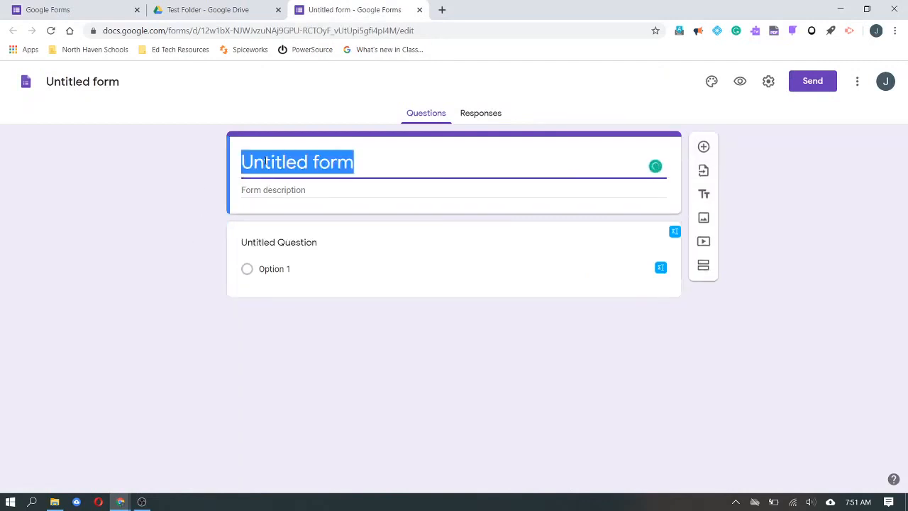
pyautogui.write('T')
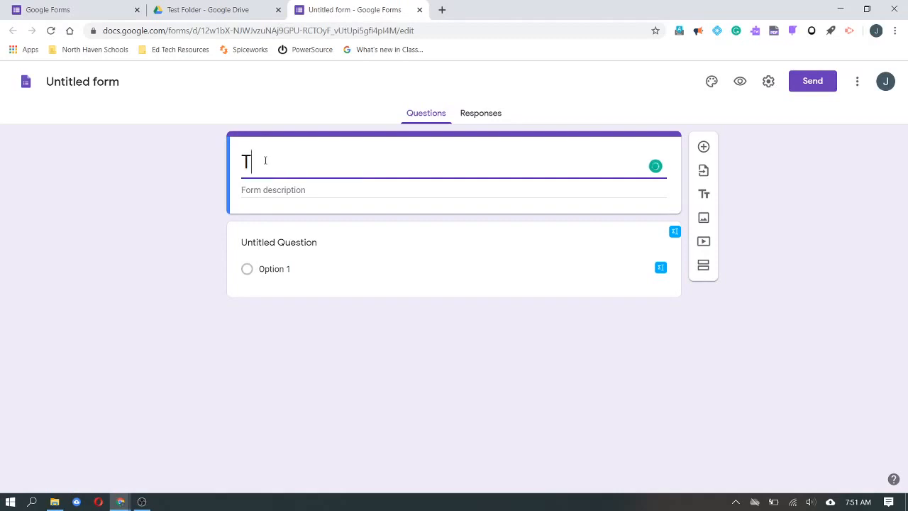
pyautogui.write('est Form 1')
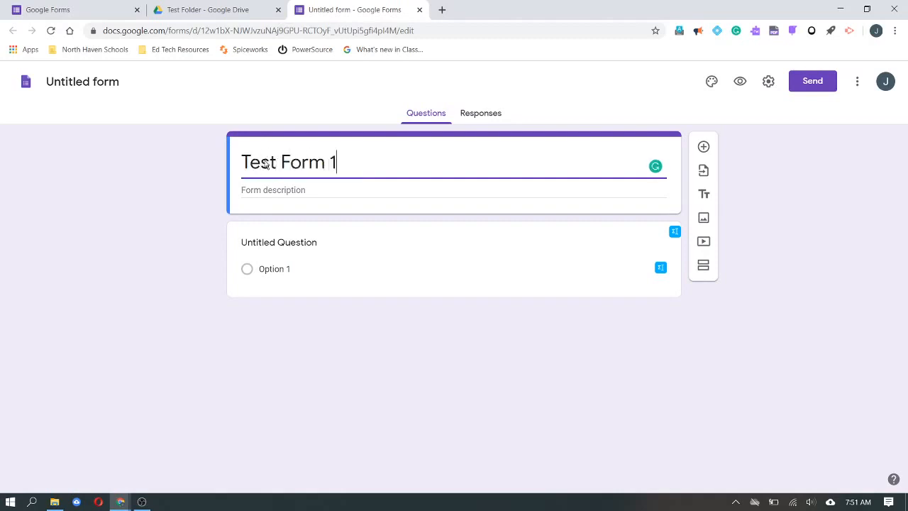
pyautogui.click(191, 192)
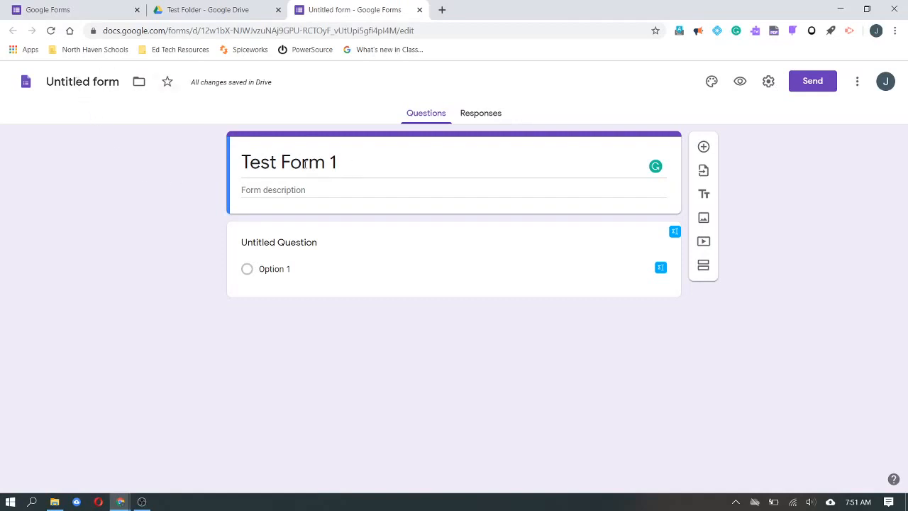
pyautogui.click(104, 83)
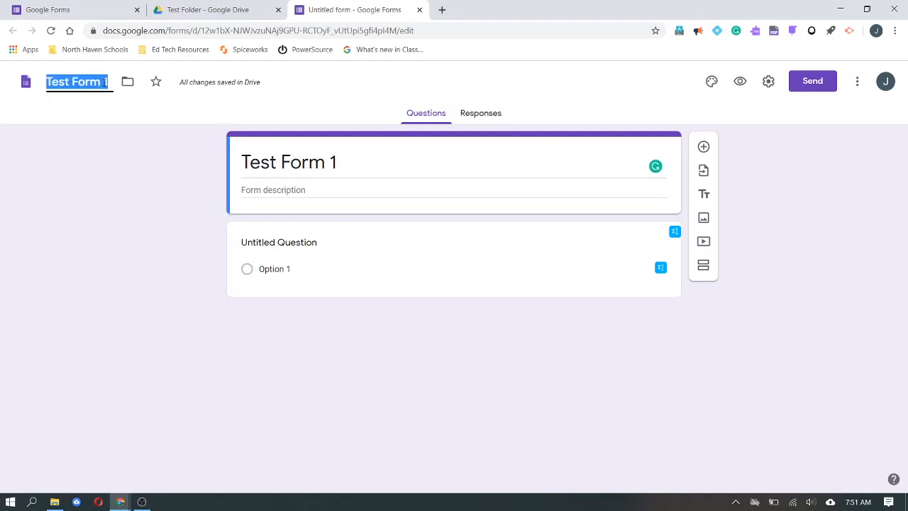
pyautogui.click(117, 154)
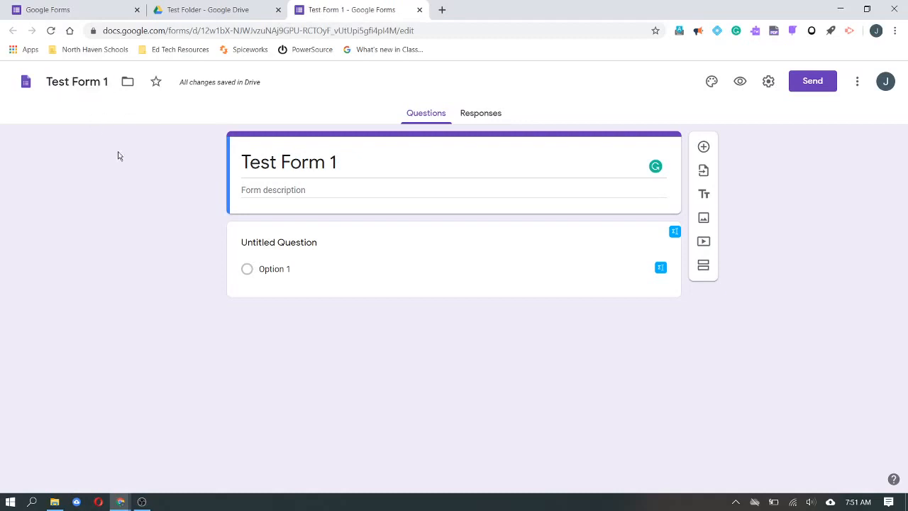
# - Enter the form description "This form will..." with "Please answer the following questions." on a second line
pyautogui.click(265, 190)
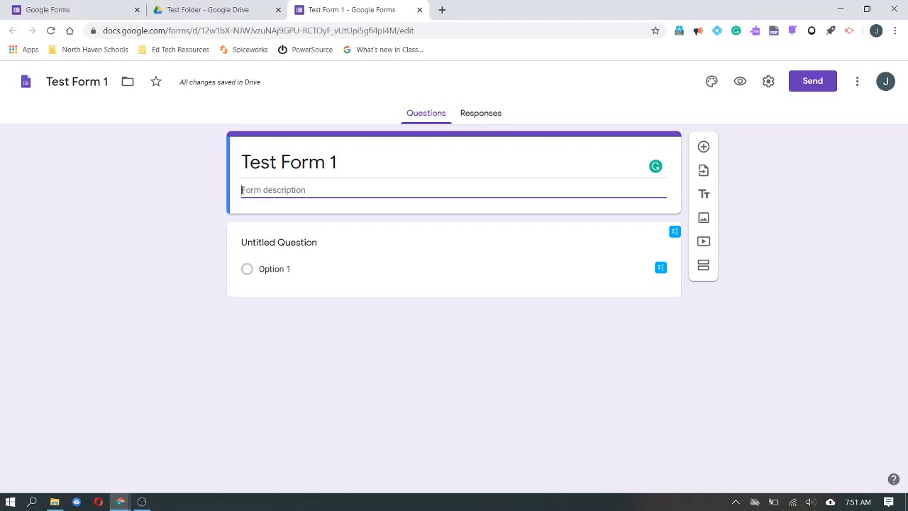
pyautogui.write('This form will...')
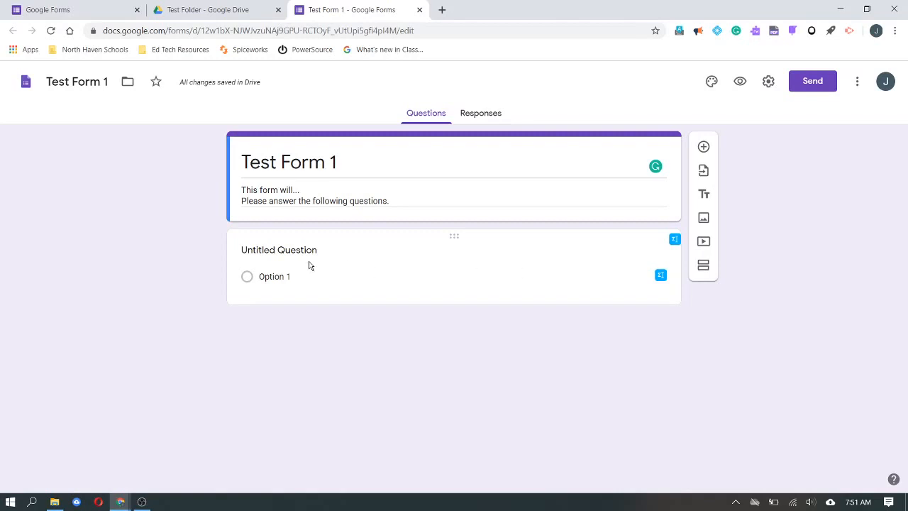
# - Try the Short answer and Paragraph question types on the untitled question
pyautogui.click(325, 278)
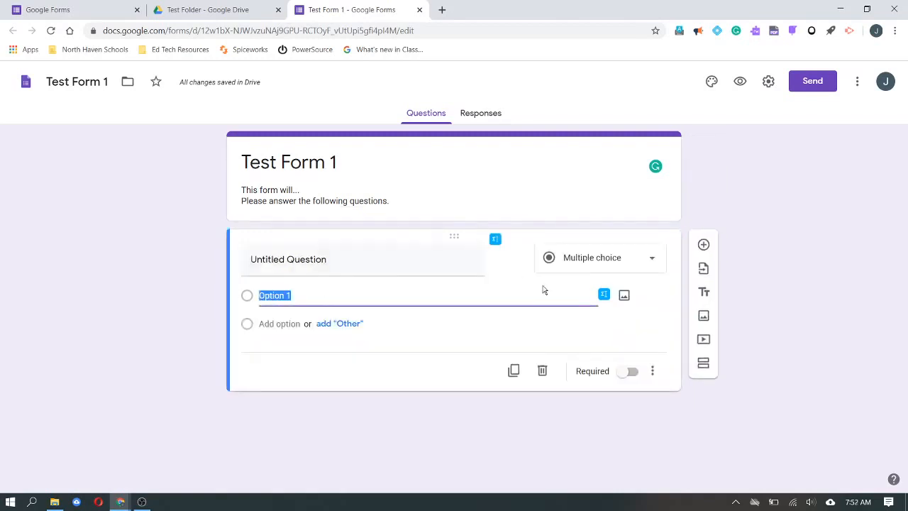
pyautogui.click(651, 261)
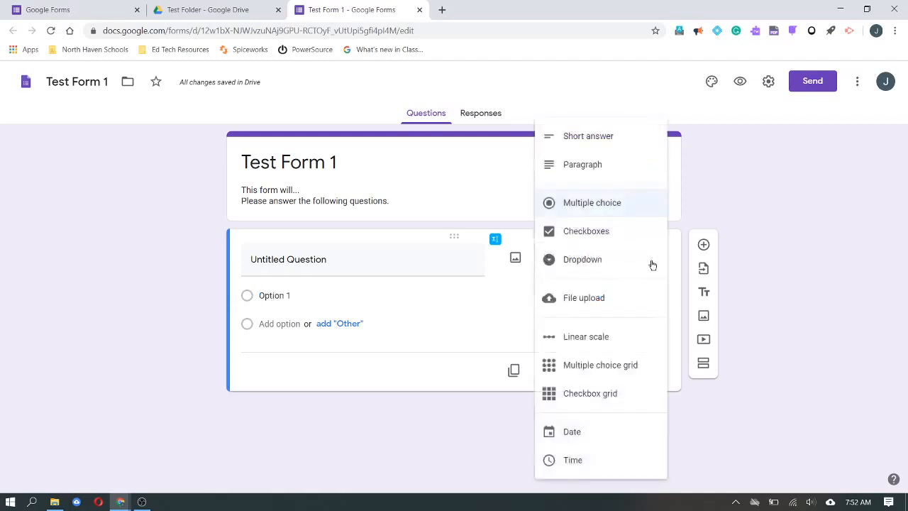
pyautogui.click(643, 145)
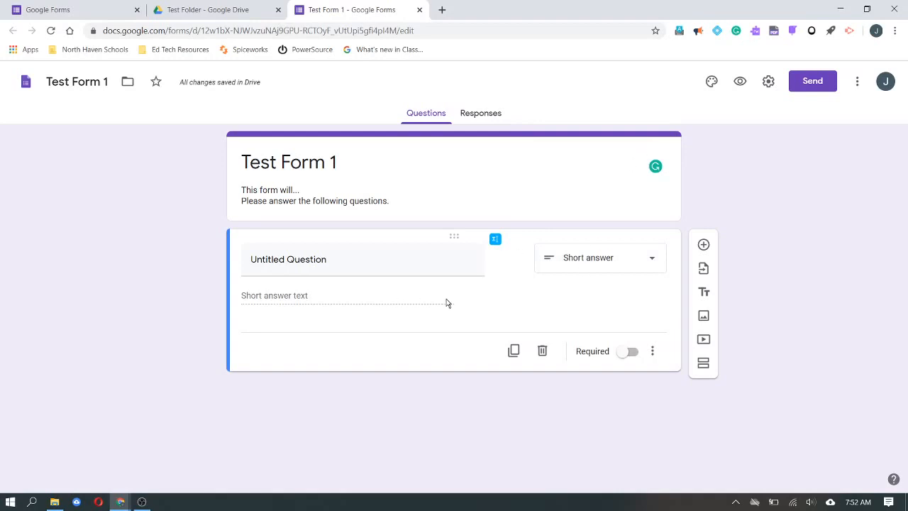
pyautogui.click(649, 264)
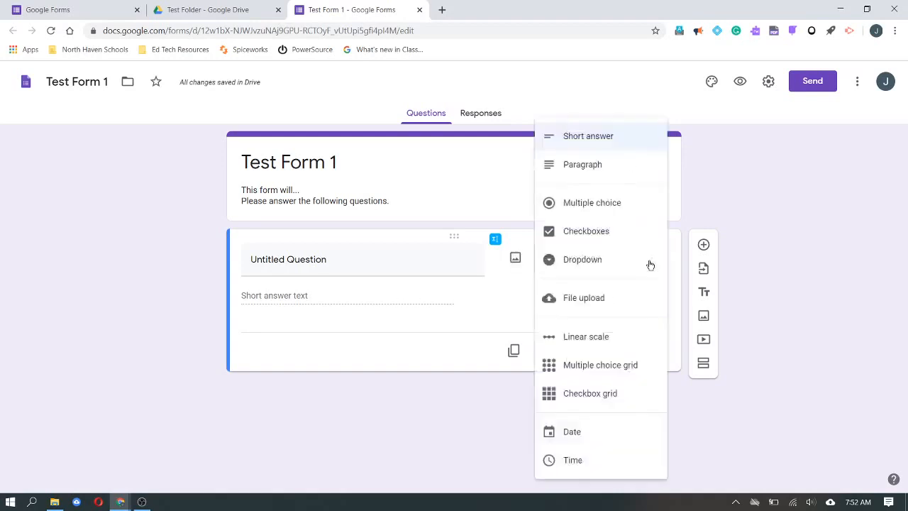
pyautogui.click(645, 173)
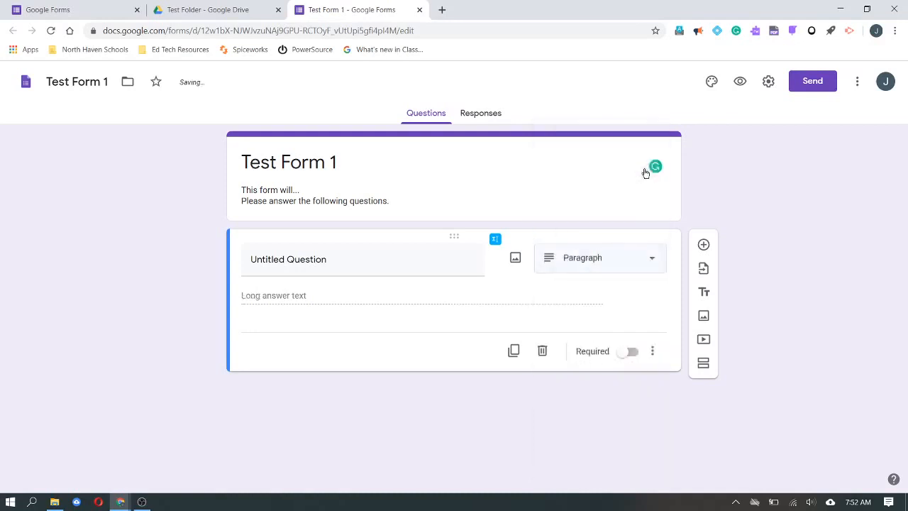
# - Try the Checkboxes type on the question and change it to Dropdown with choices Option 1 to Option 3
pyautogui.click(649, 264)
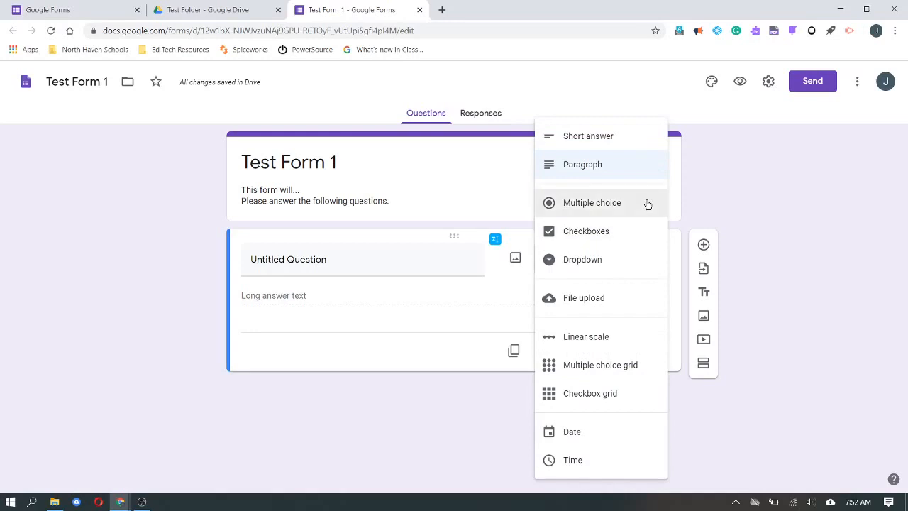
pyautogui.click(644, 232)
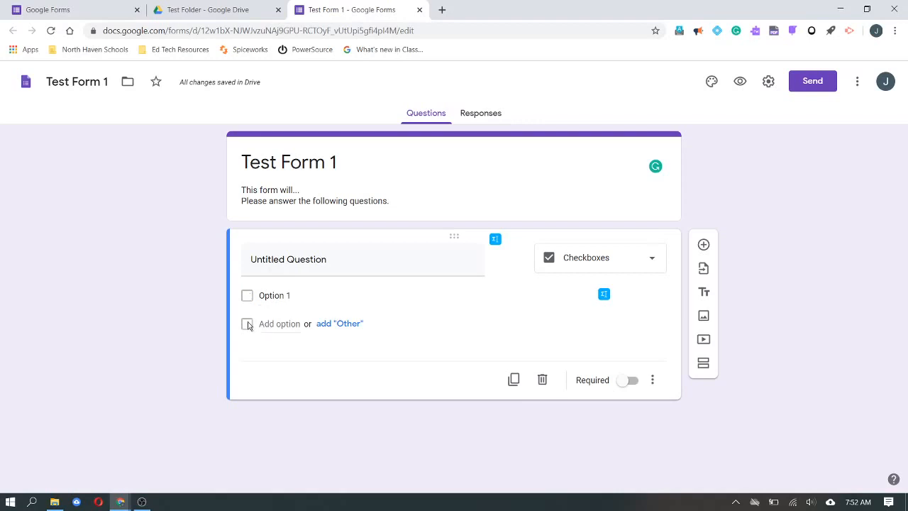
pyautogui.click(661, 262)
pyautogui.click(612, 261)
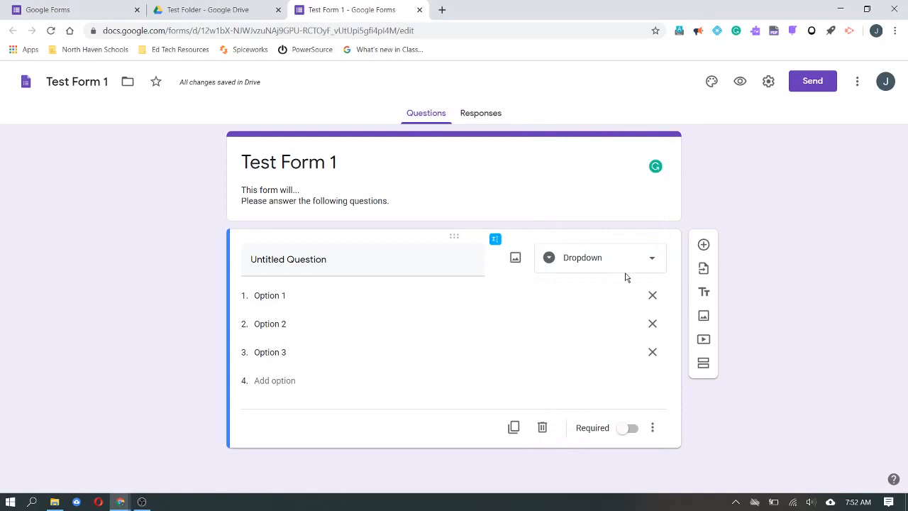
# - Preview the form, examine the choices in the question's dropdown, and close the preview
pyautogui.click(740, 82)
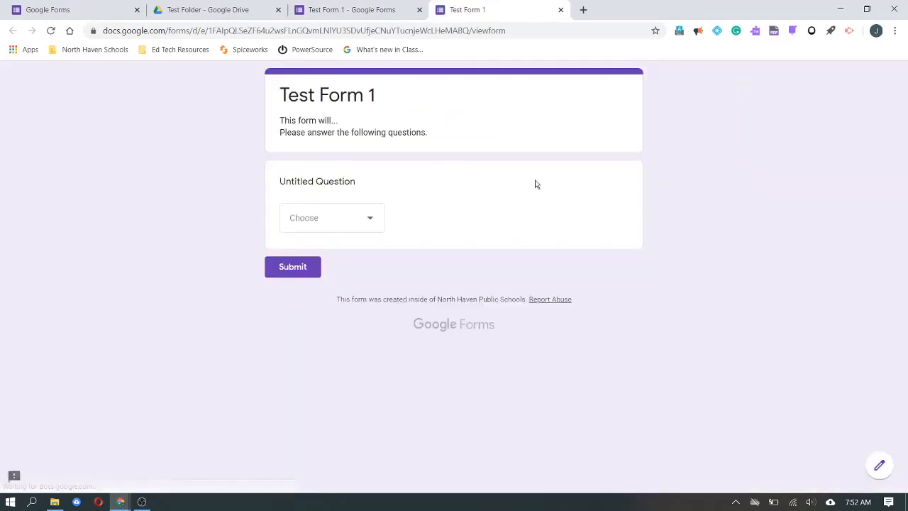
pyautogui.click(369, 222)
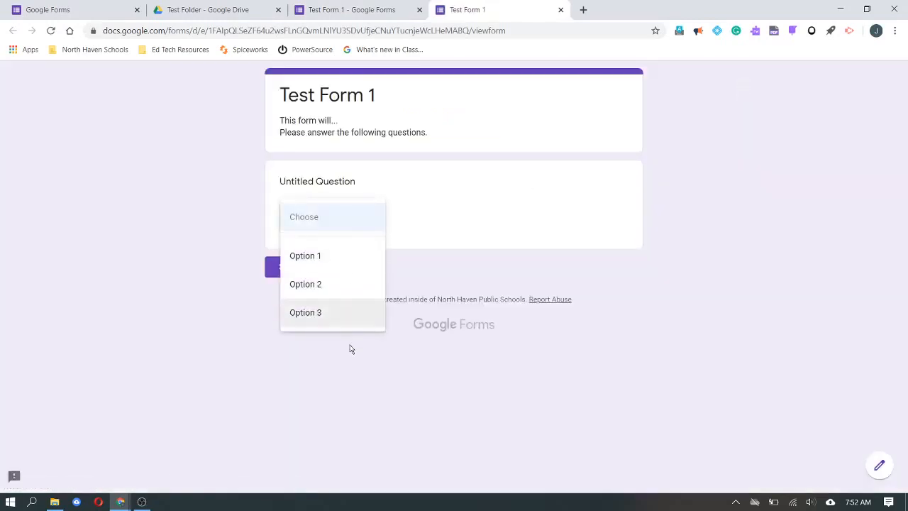
pyautogui.click(561, 10)
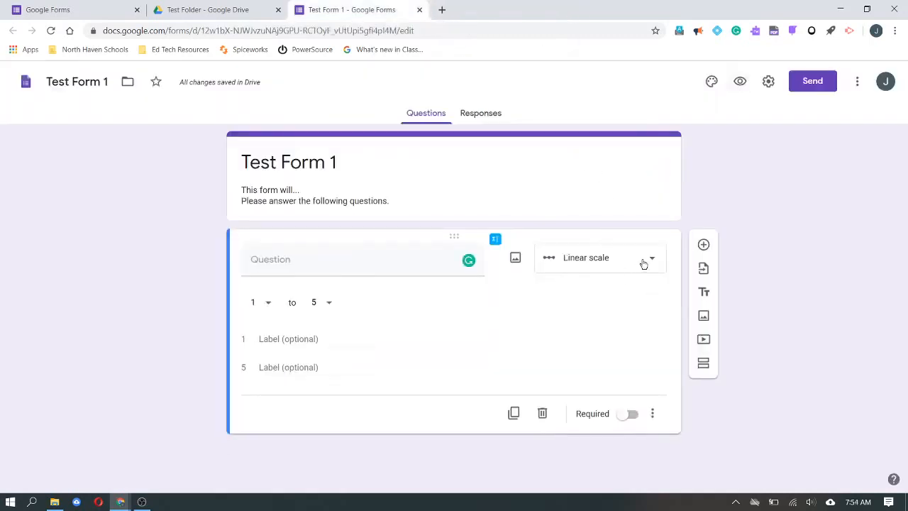
# - Set the question's type to Linear scale and start editing the label for scale value 1
pyautogui.click(643, 264)
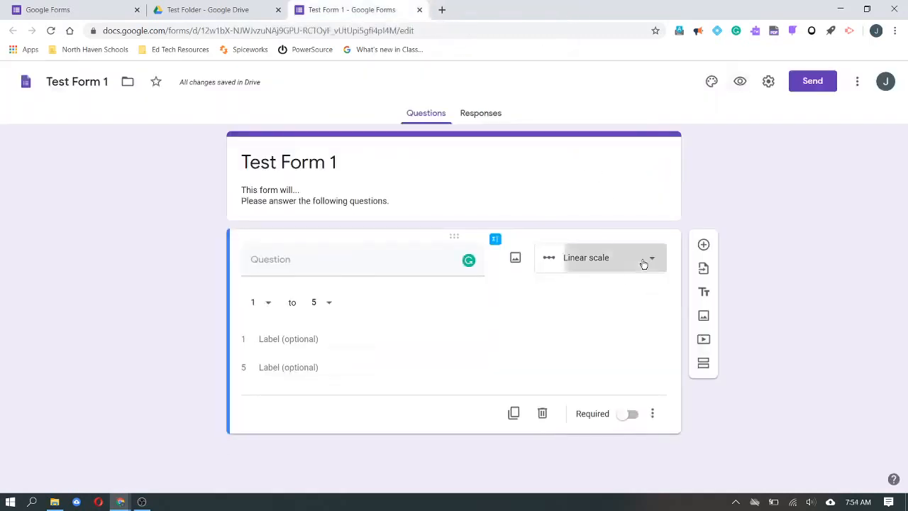
pyautogui.click(637, 301)
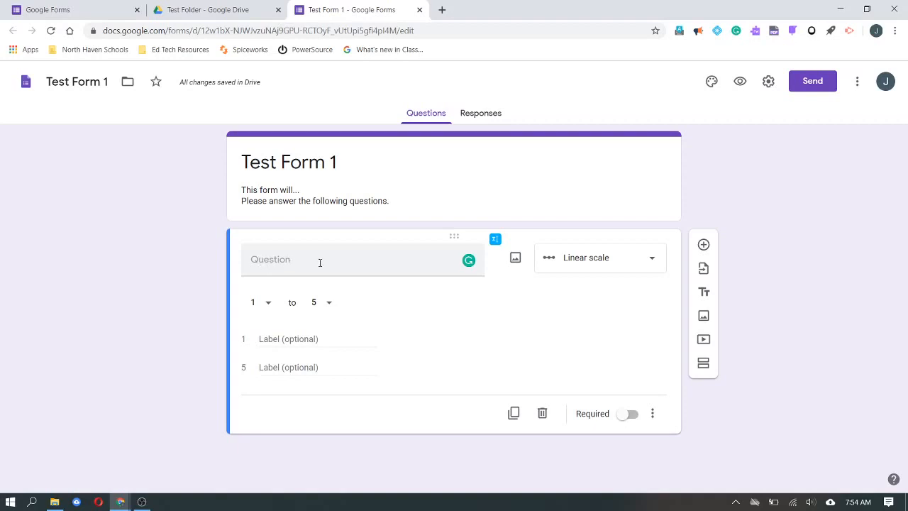
pyautogui.click(262, 338)
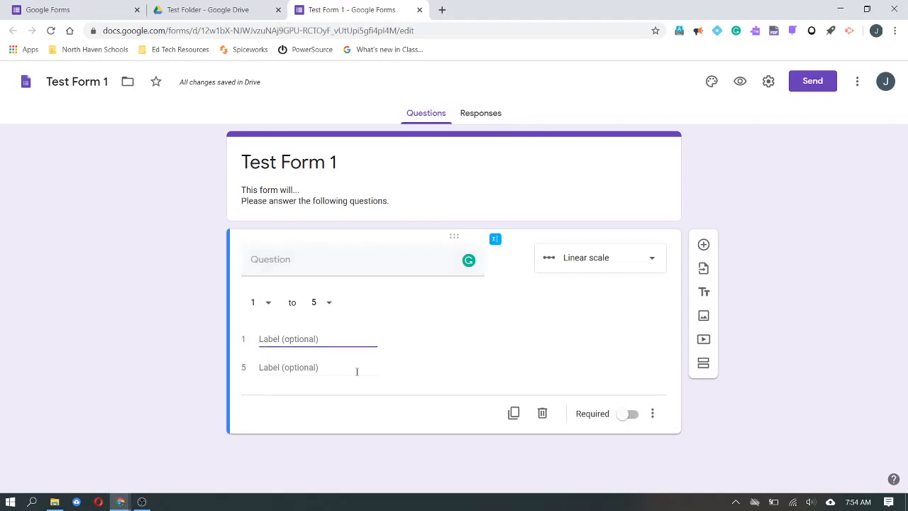
# - Change the question's type to Multiple choice grid with rows Row 1 to Row 3 and columns Column 1 to Column 3
pyautogui.click(646, 260)
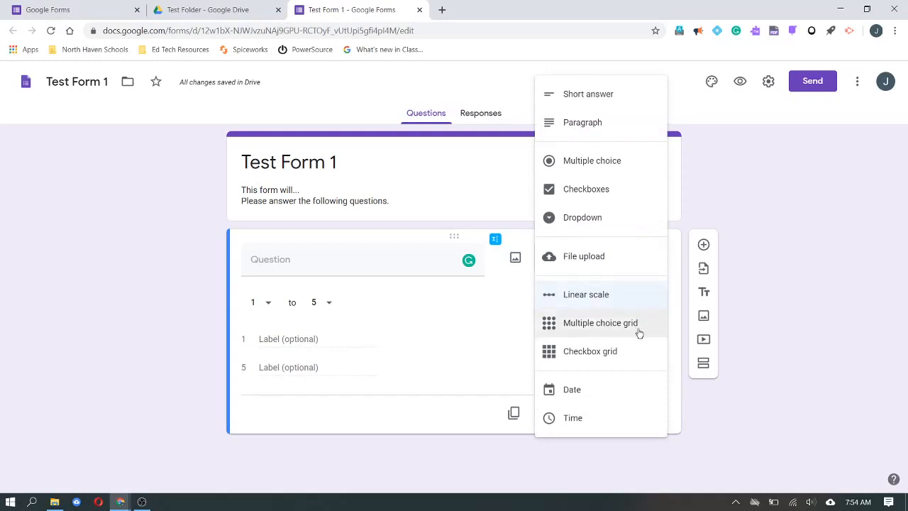
pyautogui.click(639, 333)
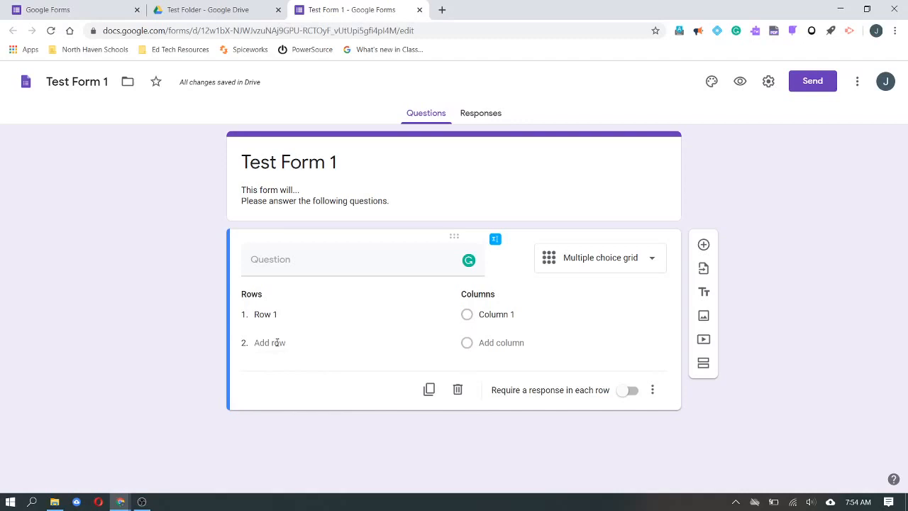
pyautogui.click(264, 343)
pyautogui.write('Row 2')
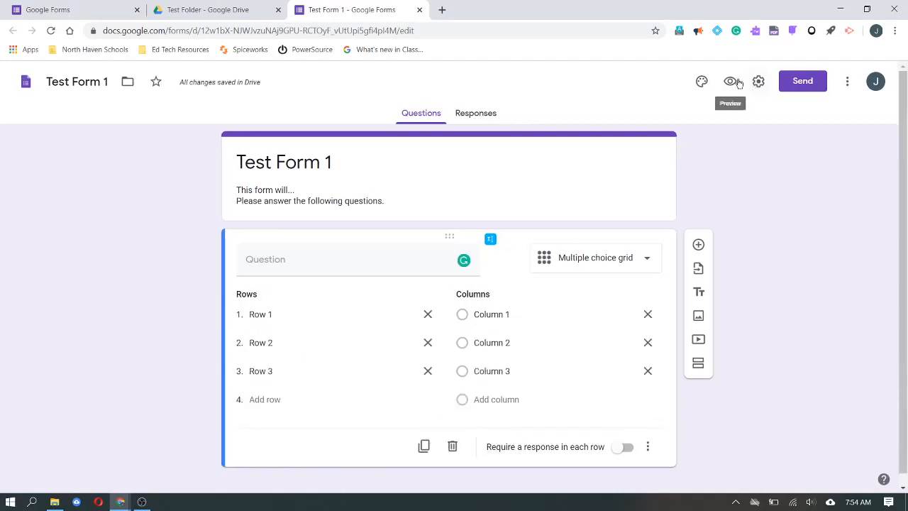
# - Preview the multiple choice grid, close the preview, and change the question's type to Checkbox grid
pyautogui.click(731, 82)
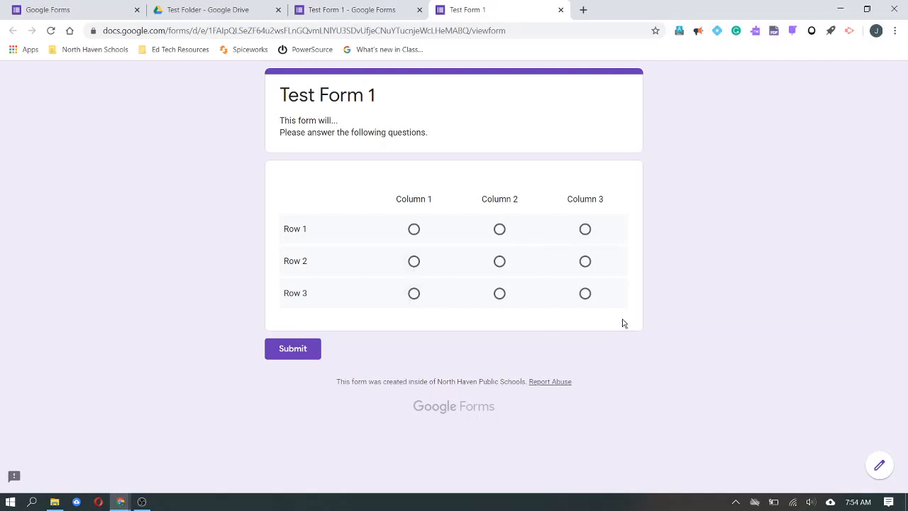
pyautogui.click(561, 10)
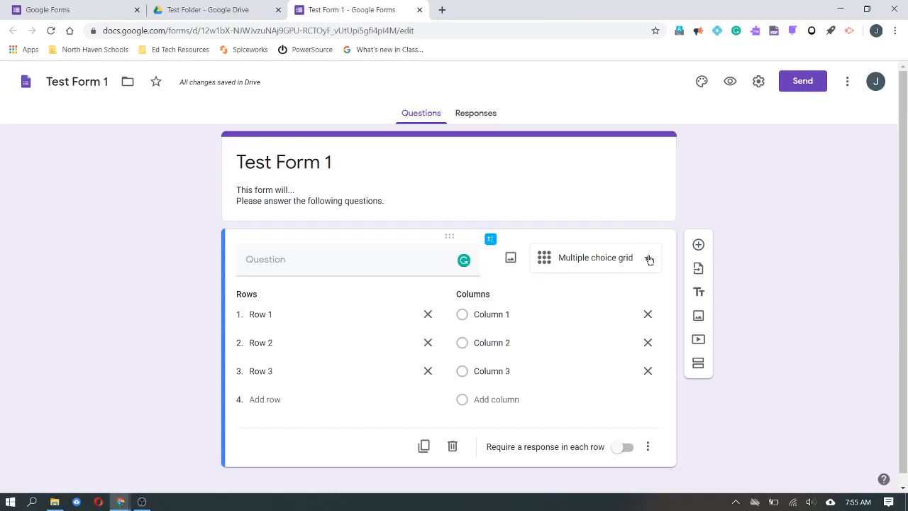
pyautogui.click(648, 263)
pyautogui.click(626, 360)
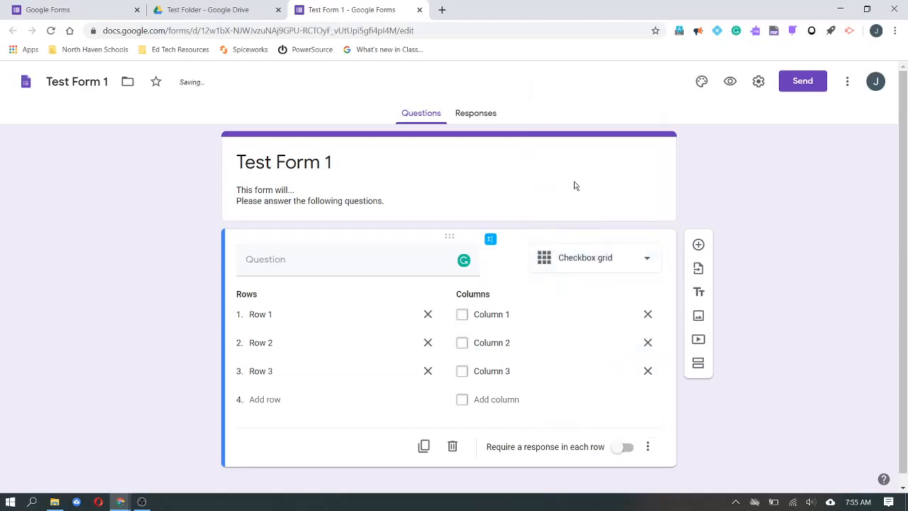
# - Preview the form, tick Columns 1 to 3 for Row 2 of the checkbox grid, and leave the preview without submitting
pyautogui.click(728, 83)
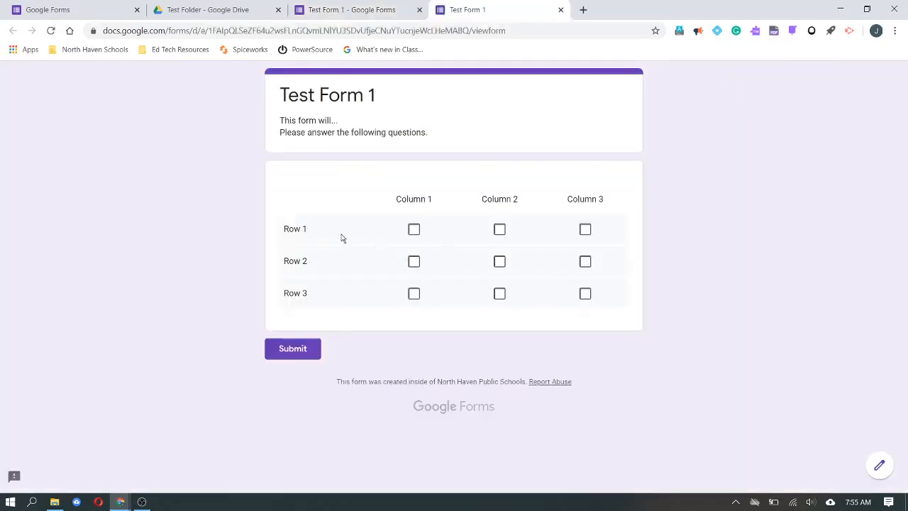
pyautogui.click(414, 266)
pyautogui.click(499, 263)
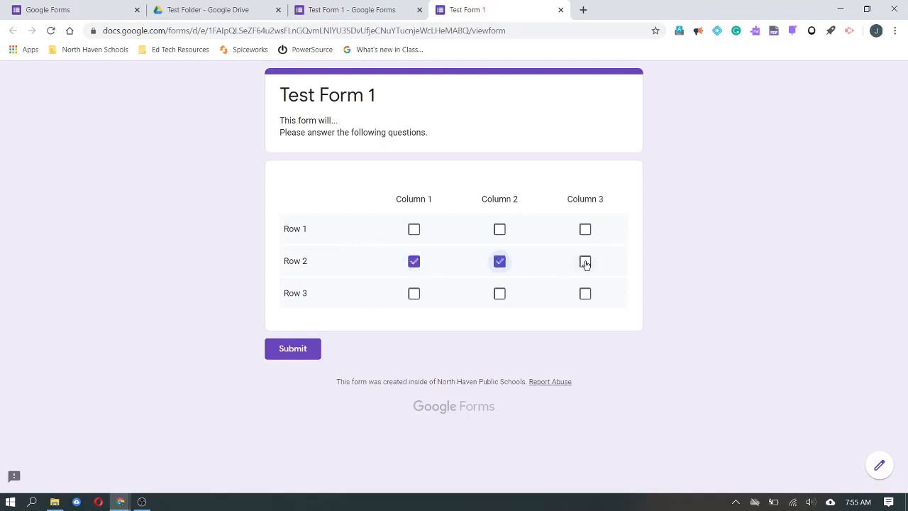
pyautogui.click(586, 263)
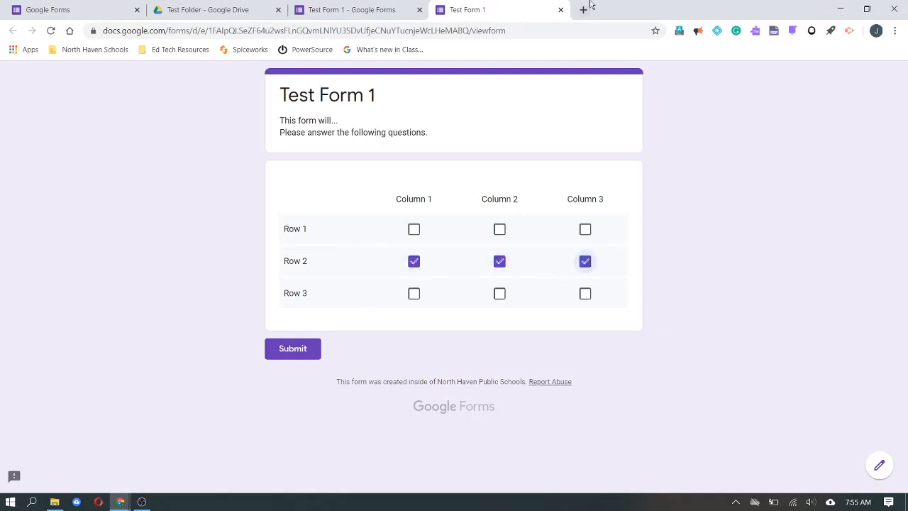
pyautogui.click(560, 10)
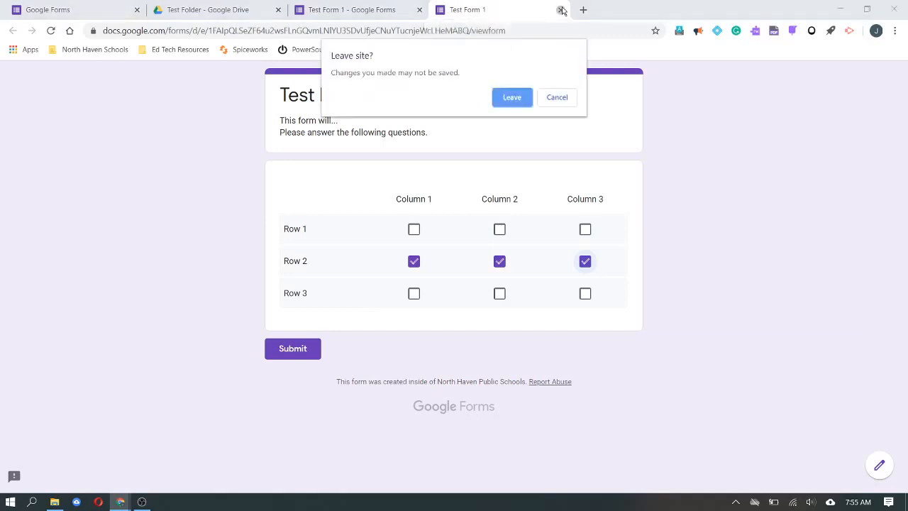
pyautogui.click(508, 103)
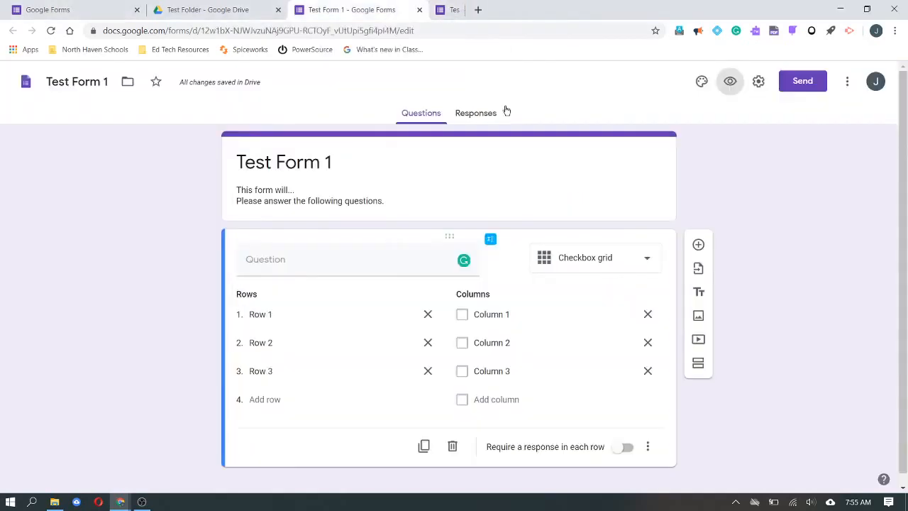
# - Title the checkbox grid question "Question 1" and require a response in each row
pyautogui.click(638, 263)
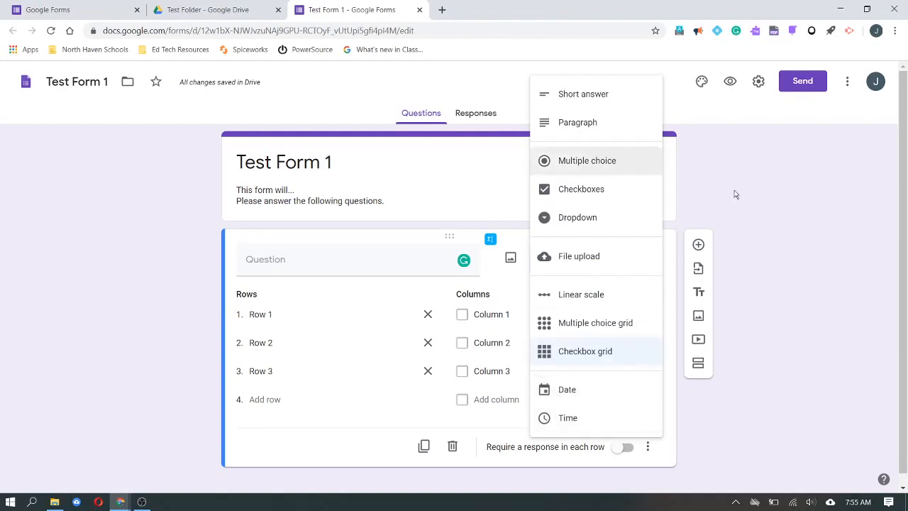
pyautogui.click(763, 216)
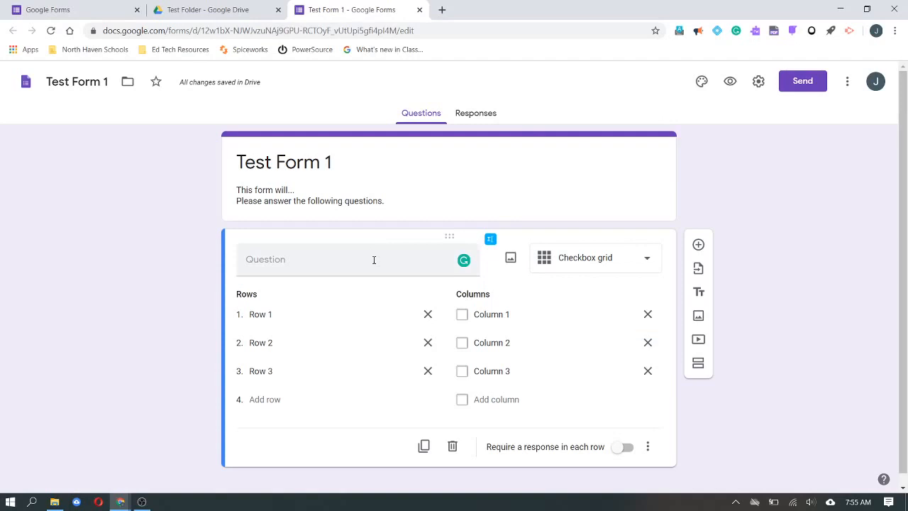
pyautogui.write('Question 1')
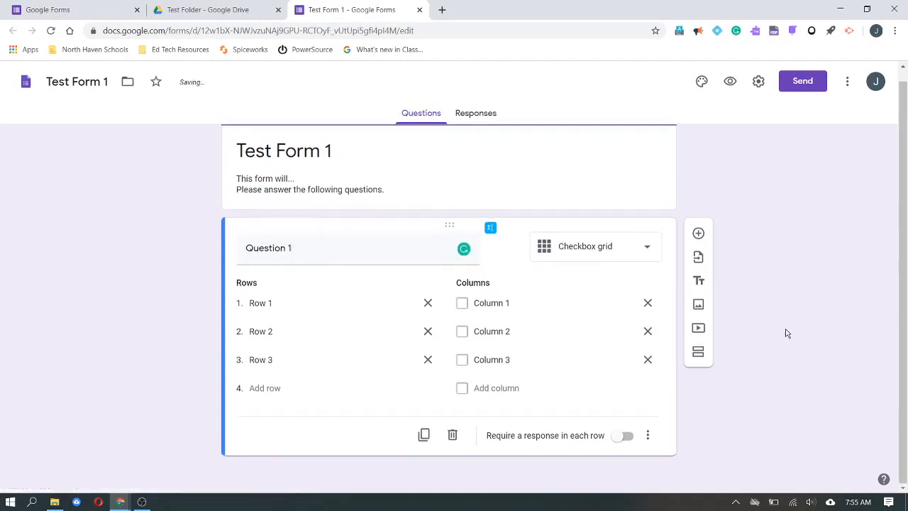
pyautogui.click(621, 438)
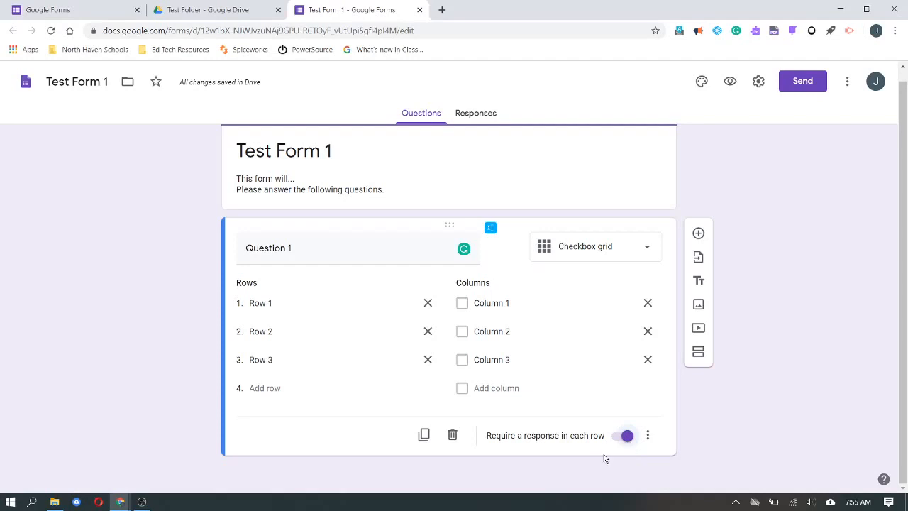
# - Duplicate Question 1 and check the copy placed below the original
pyautogui.click(424, 435)
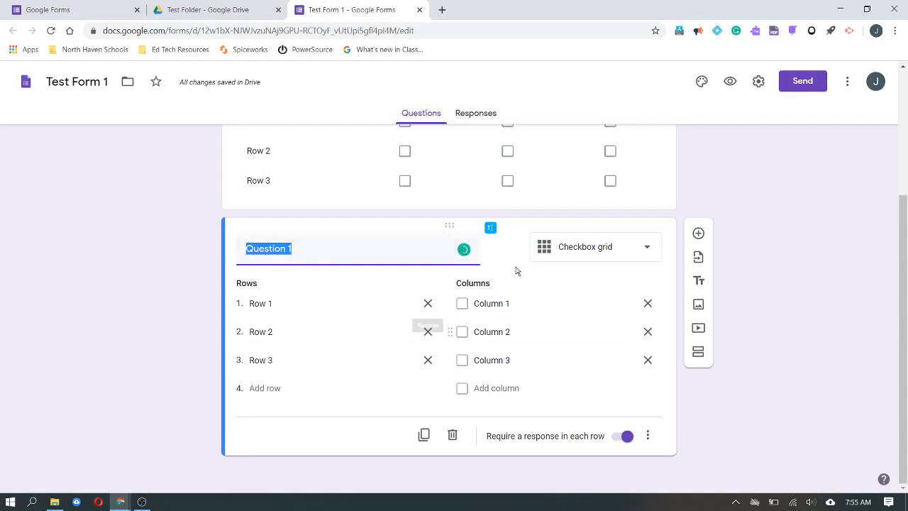
pyautogui.scroll(3, 742, 211)
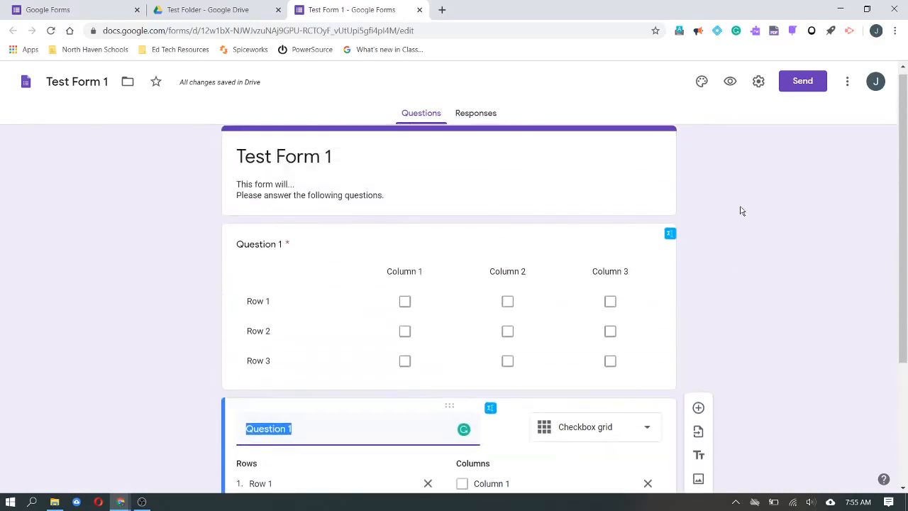
pyautogui.click(644, 302)
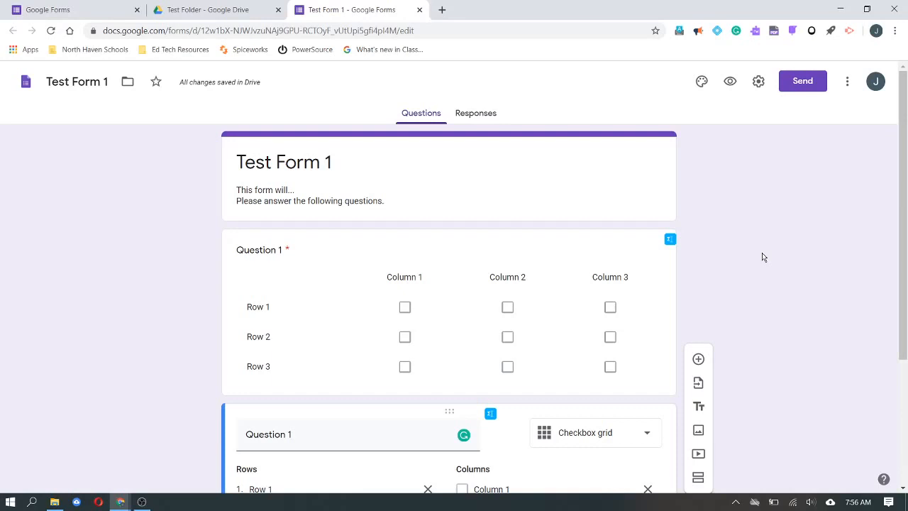
# - Set the form's theme color to blue-gray and try its background shades, ending with Gray #f6f6f6
pyautogui.click(701, 83)
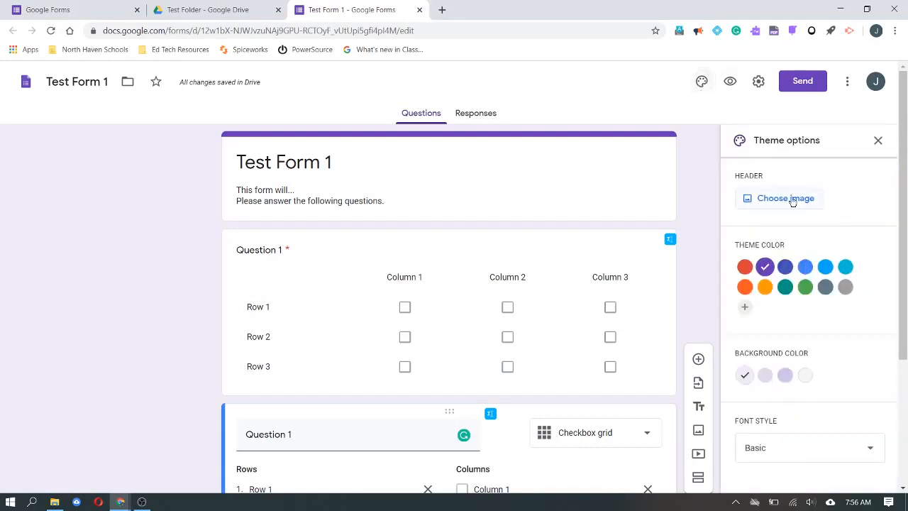
pyautogui.click(829, 289)
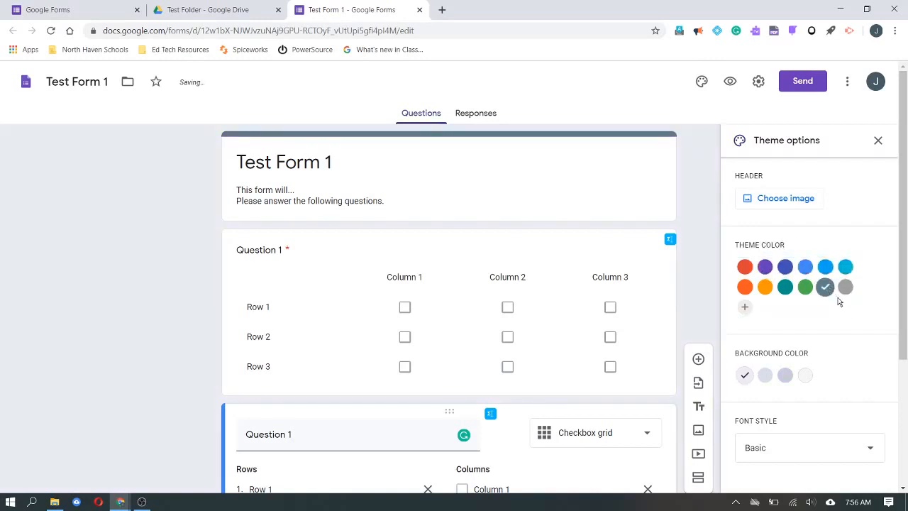
pyautogui.click(764, 374)
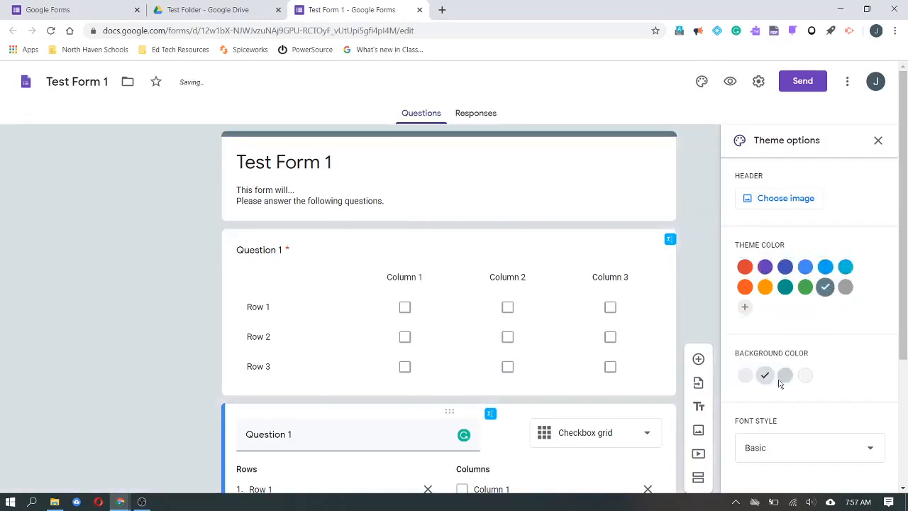
pyautogui.click(786, 377)
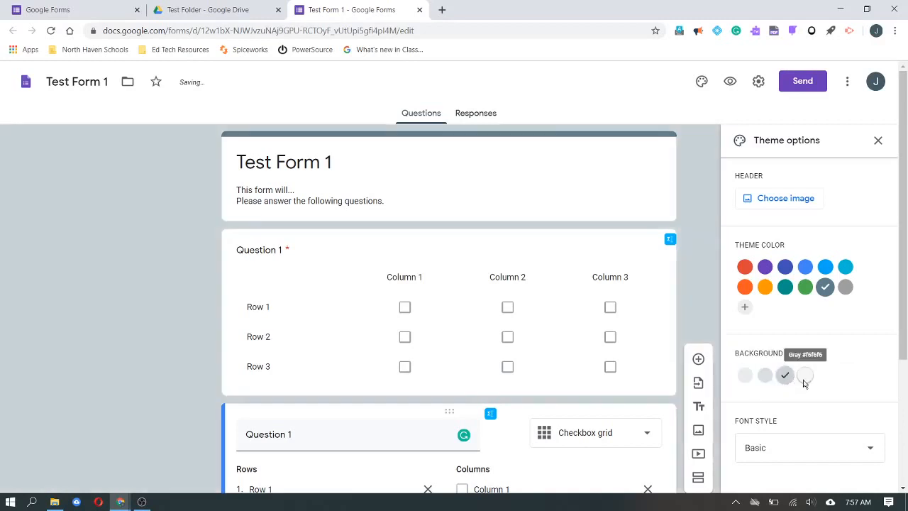
pyautogui.click(805, 382)
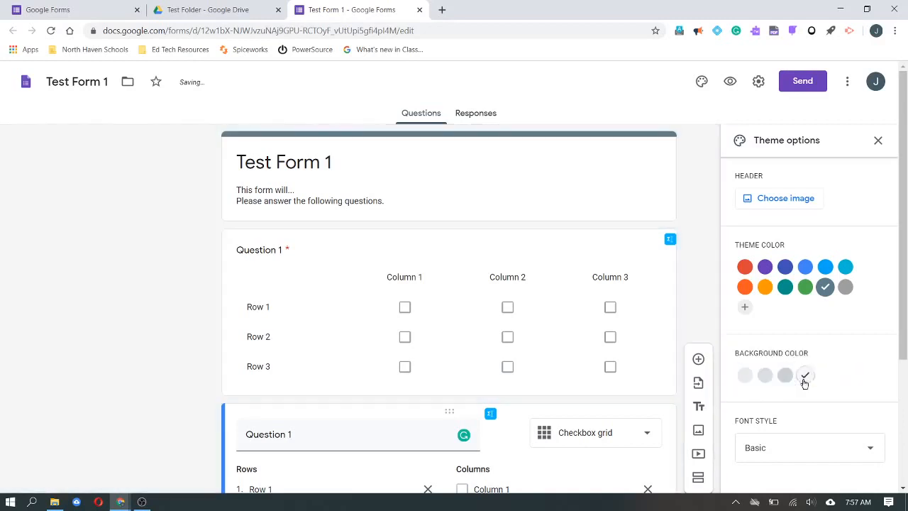
# - Insert the purple spheres picture from the Work and School themes as the header image and preview the form
pyautogui.click(779, 202)
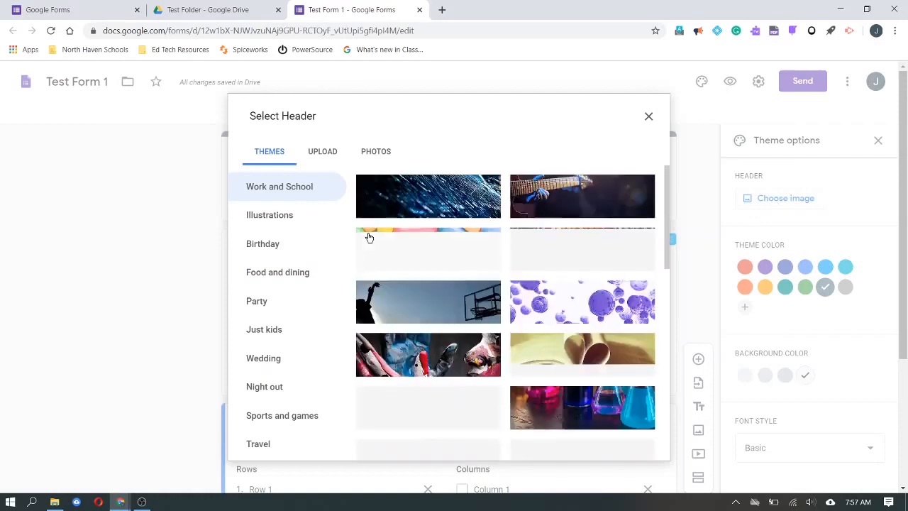
pyautogui.click(557, 312)
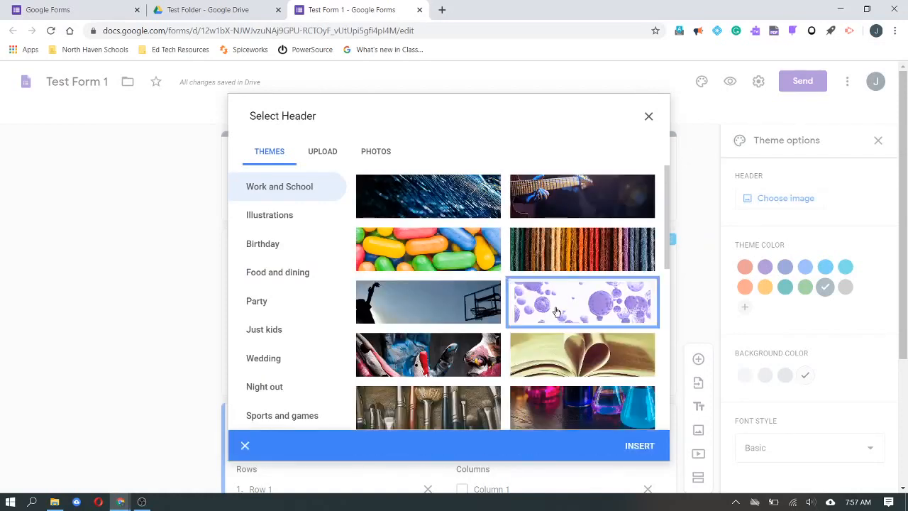
pyautogui.click(641, 447)
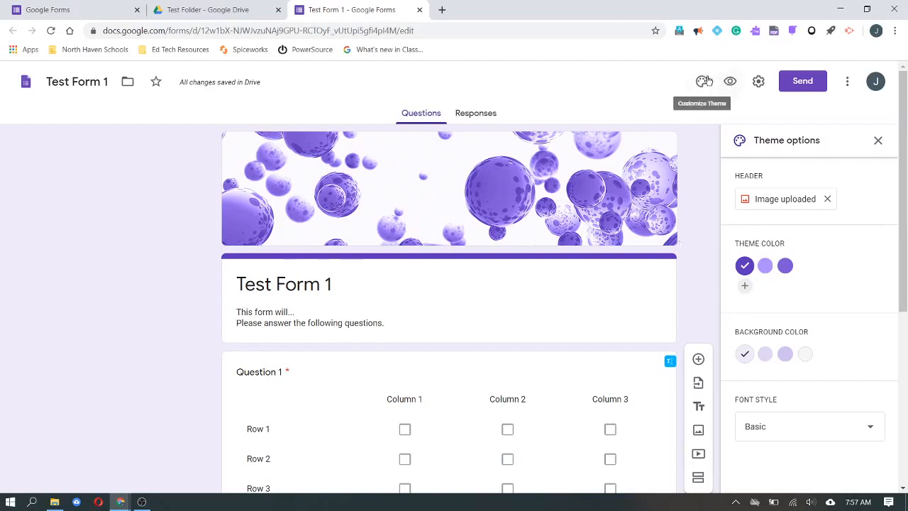
pyautogui.click(732, 83)
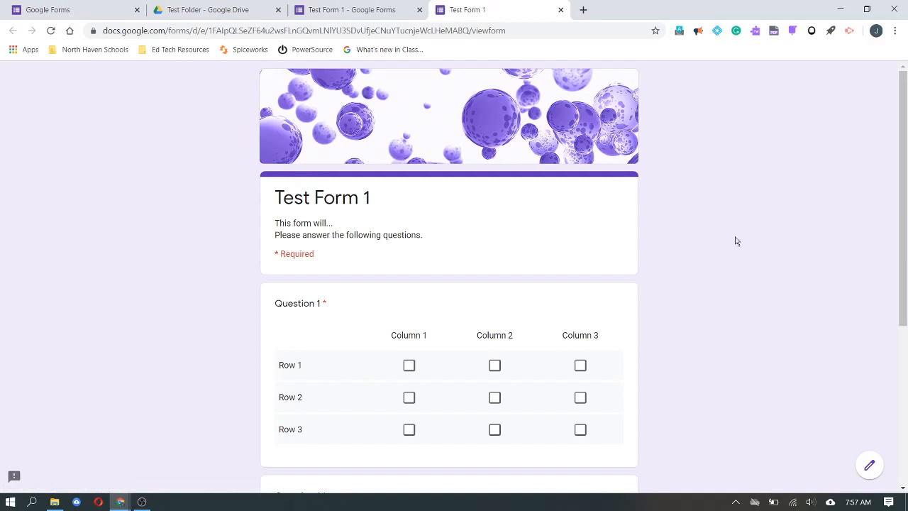
pyautogui.hotkey('ctrl', 'w')
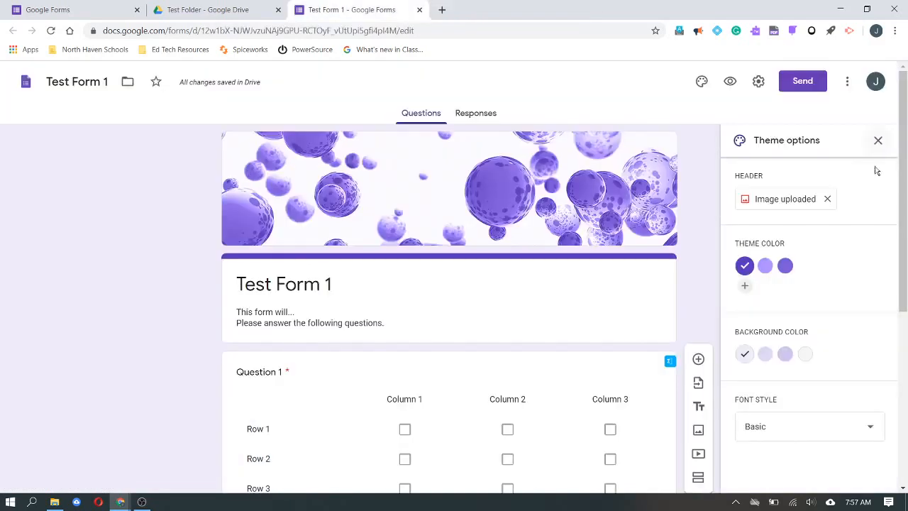
# - Try the Formal font style, set the font style to Playful, and close the theme options
pyautogui.click(861, 428)
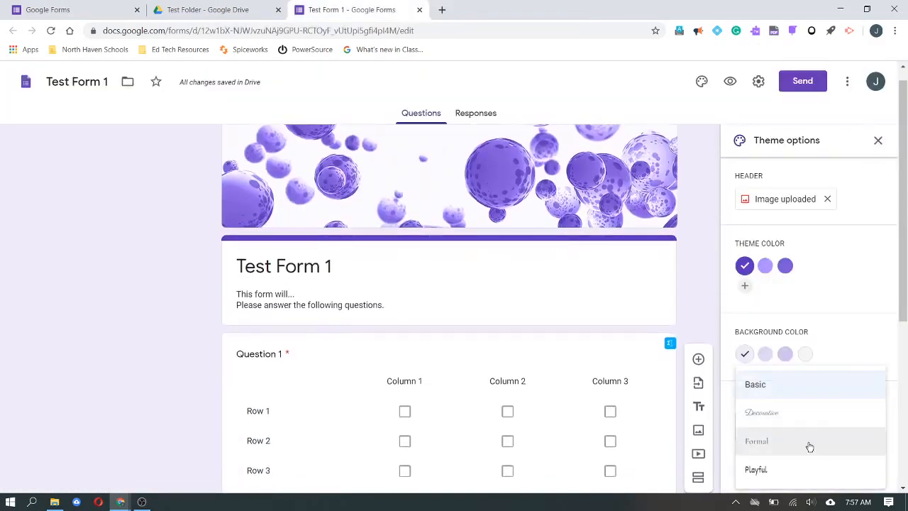
pyautogui.click(810, 447)
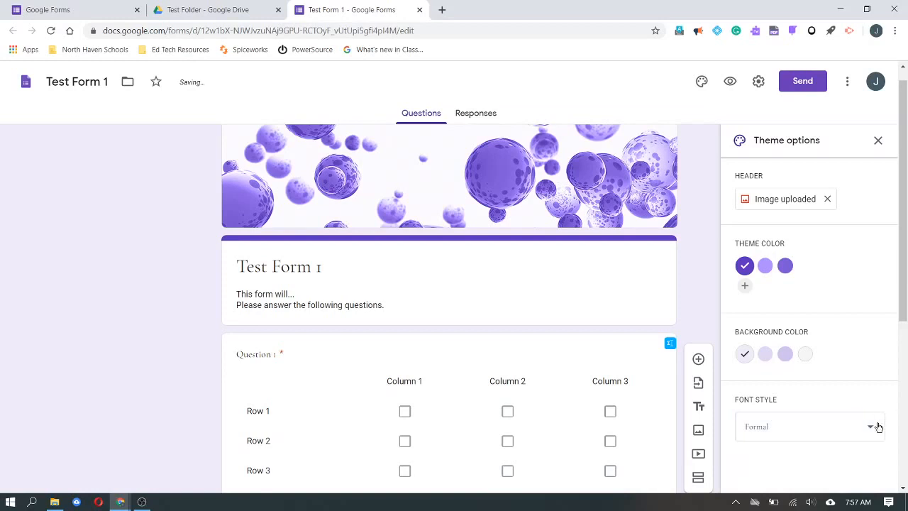
pyautogui.click(875, 427)
pyautogui.click(819, 468)
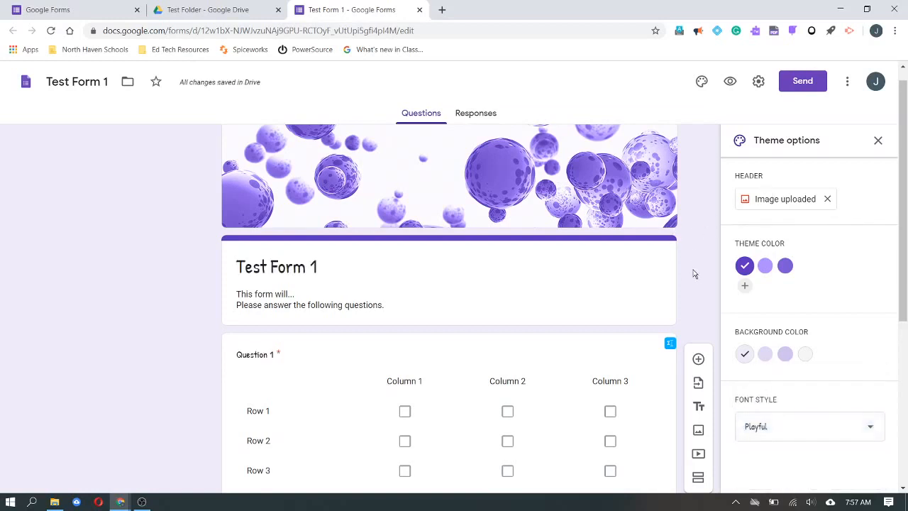
pyautogui.scroll(-3, 696, 275)
pyautogui.scroll(2, 697, 276)
pyautogui.scroll(2, 696, 275)
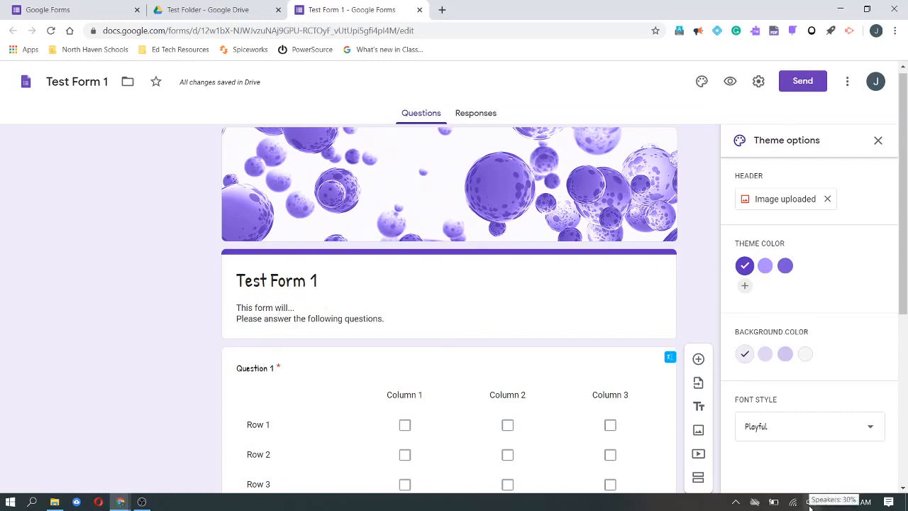
pyautogui.click(879, 140)
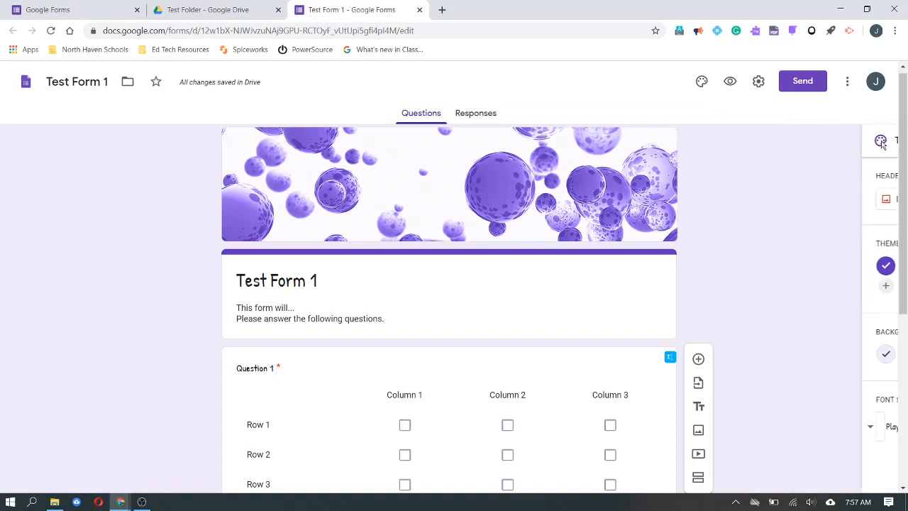
# - Review the General and Presentation settings and save "Congratulation!" as the form's confirmation message
pyautogui.click(758, 84)
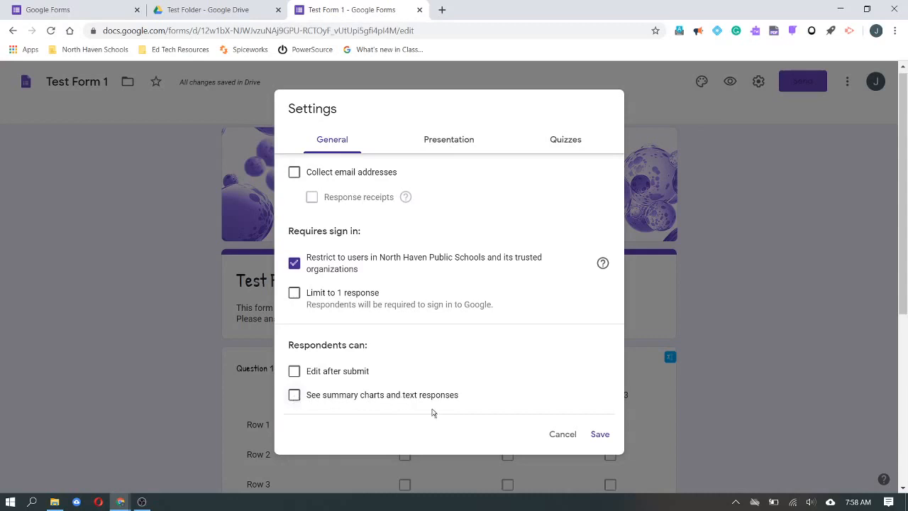
pyautogui.click(454, 142)
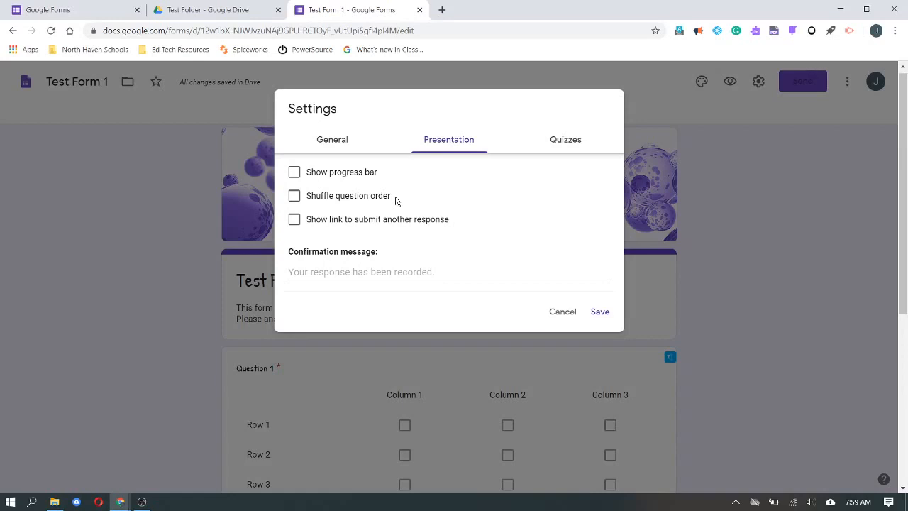
pyautogui.click(369, 272)
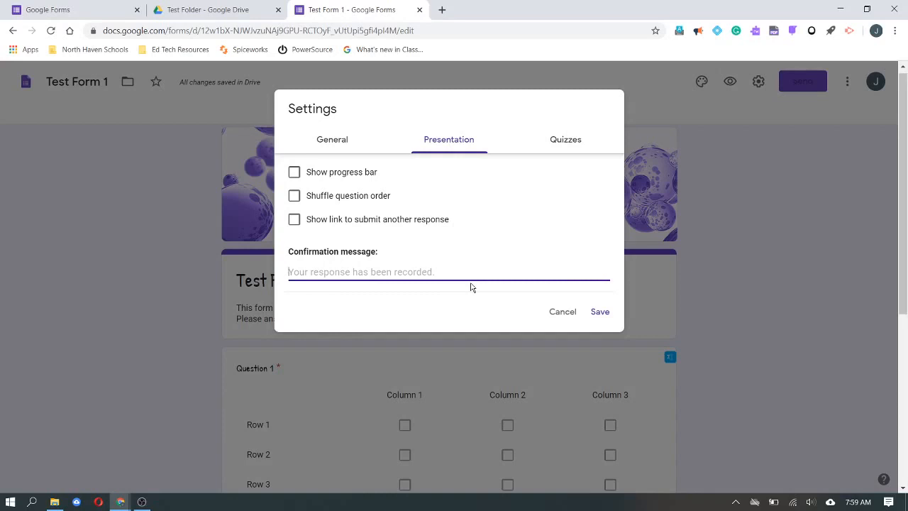
pyautogui.write('Co')
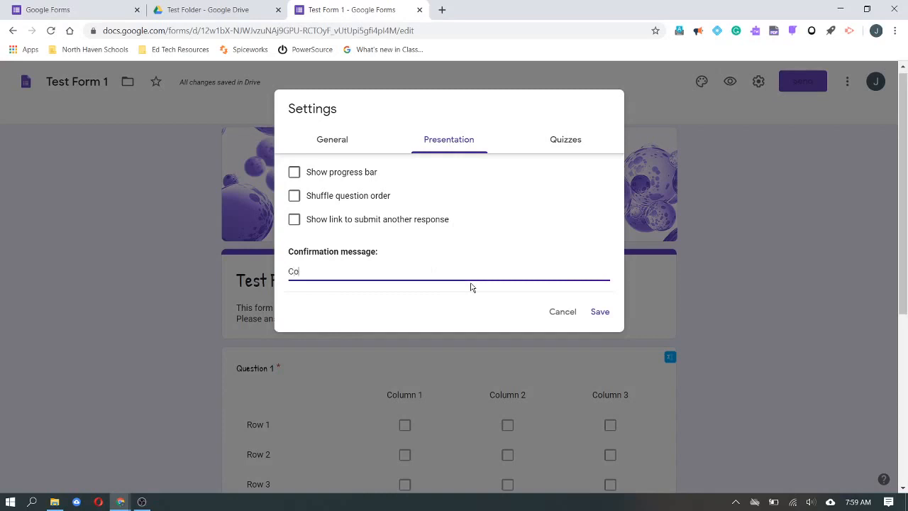
pyautogui.write('ngratulation!')
pyautogui.click(599, 319)
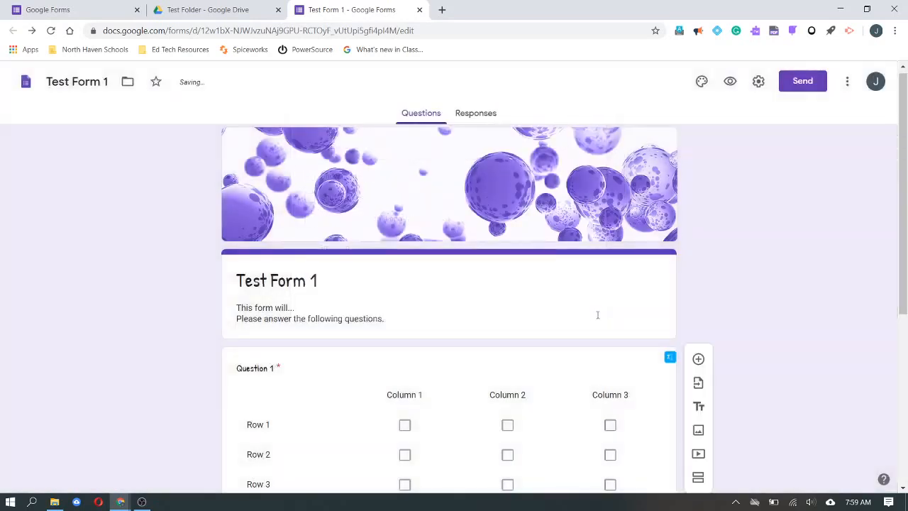
# - Shorten the form's sharing URL, copy the link, and close the Send form dialog
pyautogui.click(808, 89)
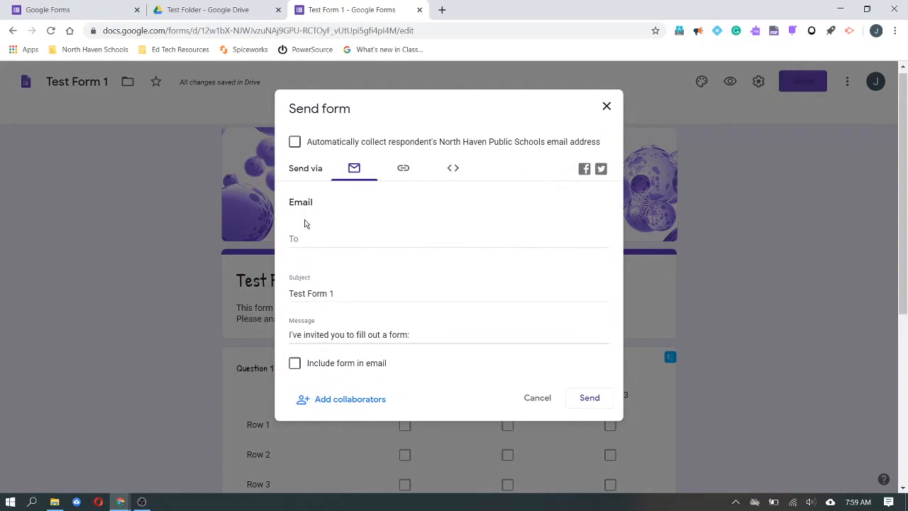
pyautogui.click(404, 173)
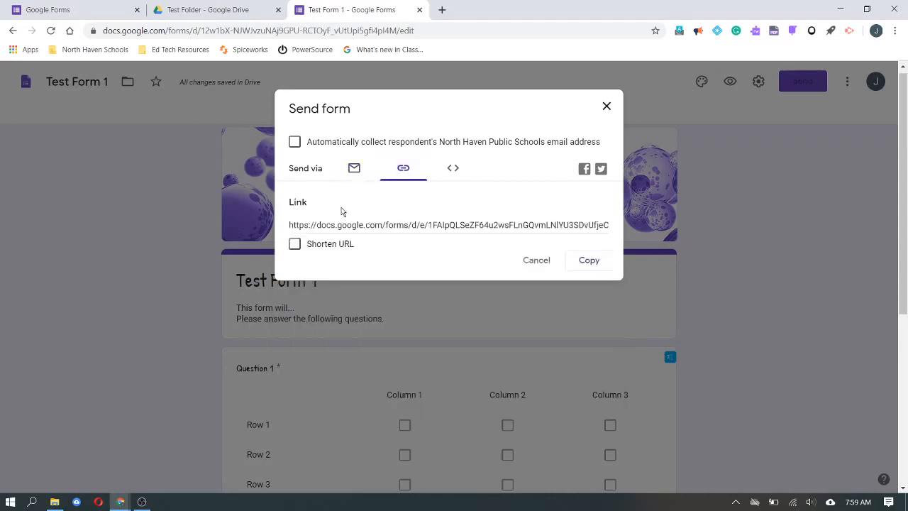
pyautogui.click(295, 244)
pyautogui.click(598, 262)
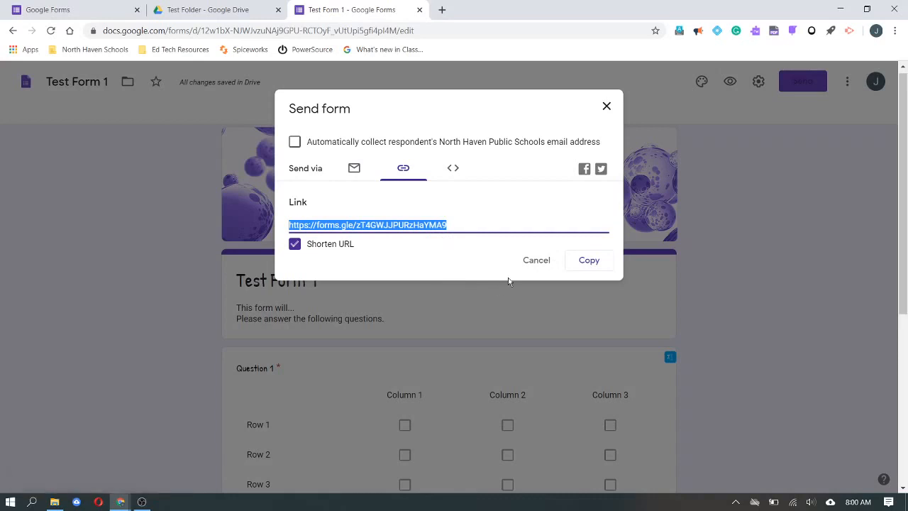
pyautogui.click(535, 261)
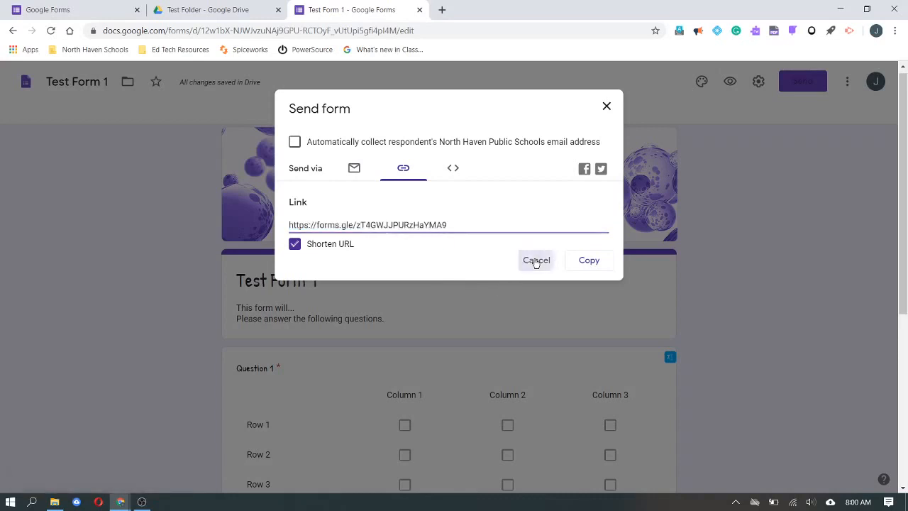